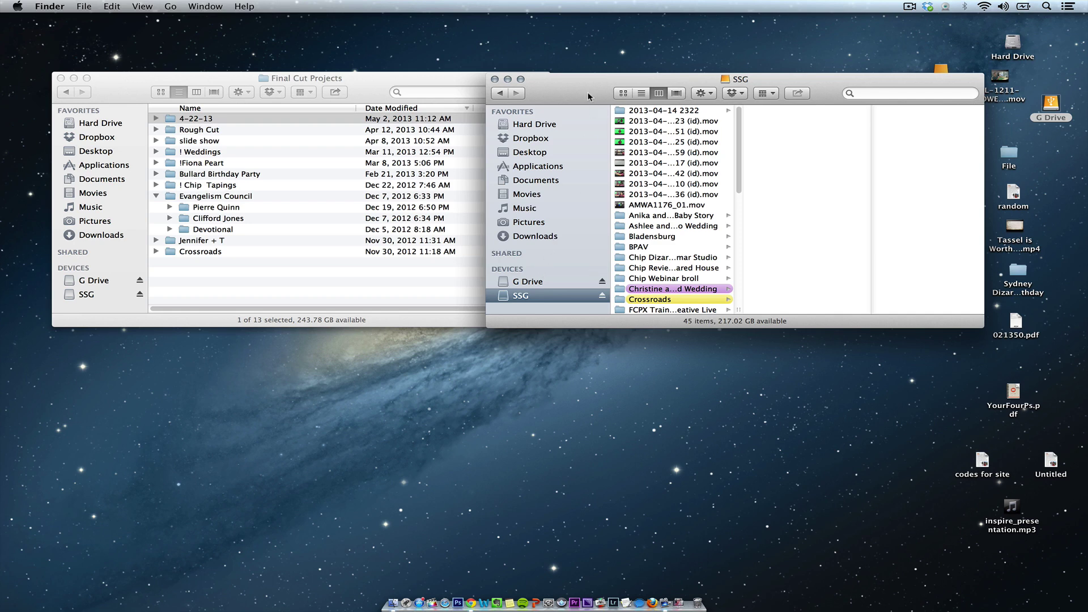
- Arrange the SSG and Final Cut Projects Finder windows side by side on the desktop
left_click_drag(589, 92, 575, 56)
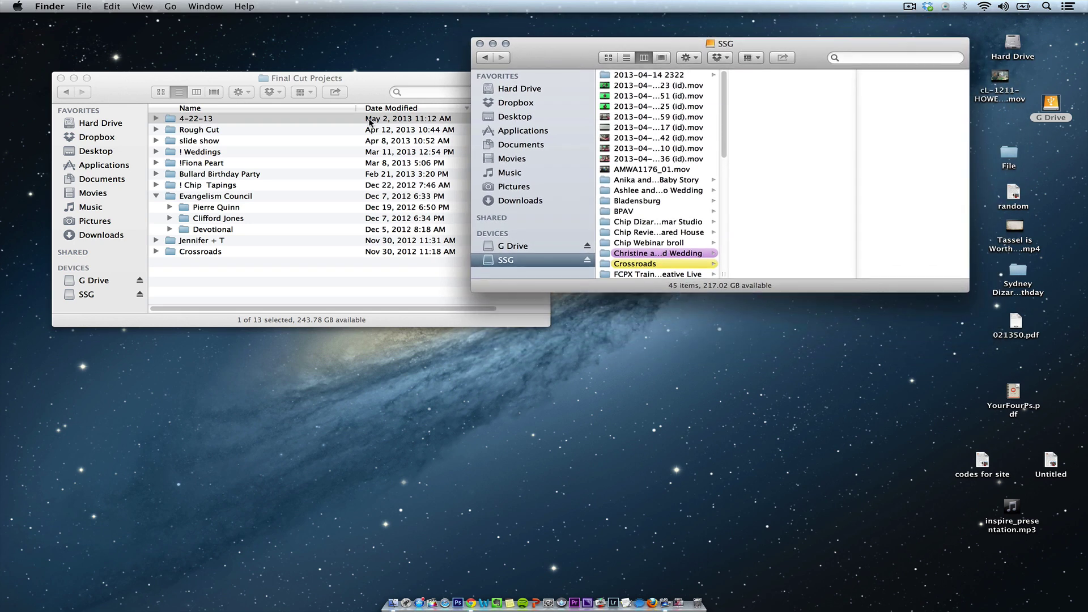
left_click_drag(372, 98, 367, 54)
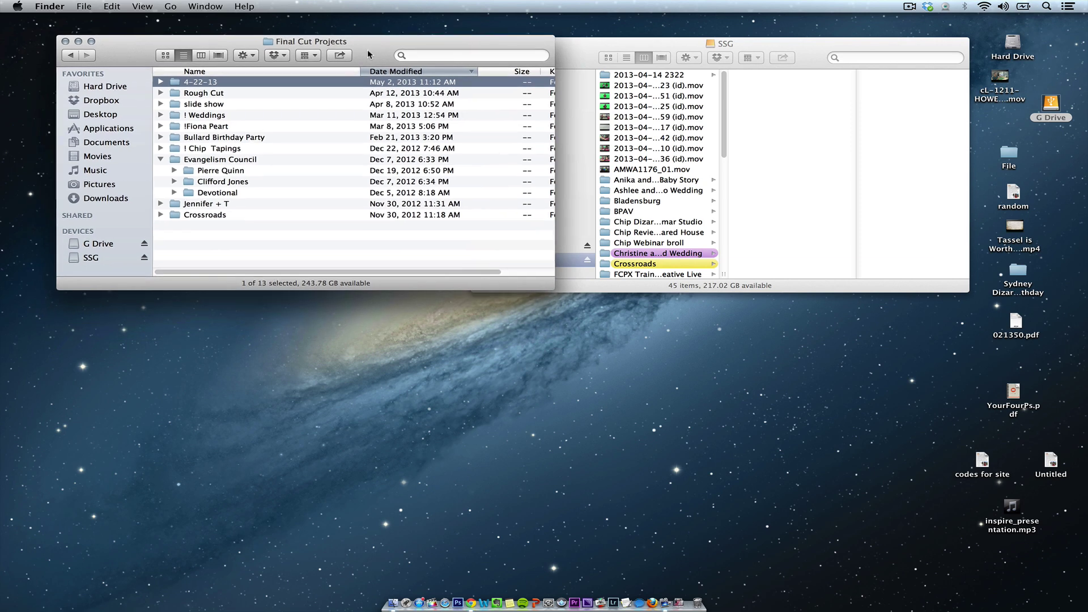
mouse_move(586, 54)
left_mouse_down()
mouse_move(599, 84)
mouse_move(603, 47)
left_mouse_up()
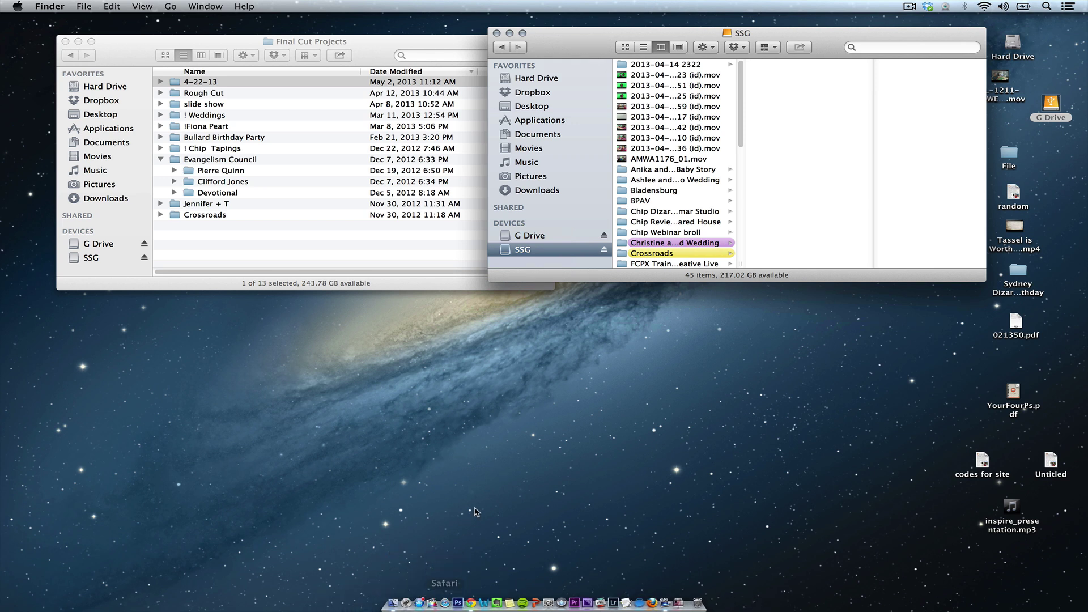
- Launch Final Cut Pro, shift the Final Cut Projects window right, and show the SSG drive
left_click(435, 601)
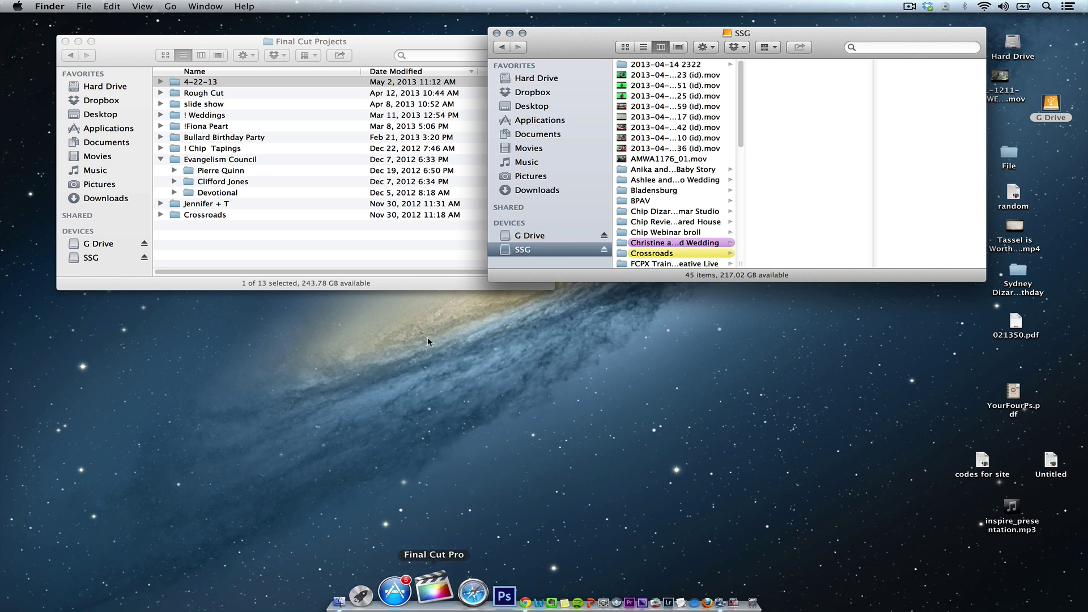
left_click_drag(109, 53, 244, 50)
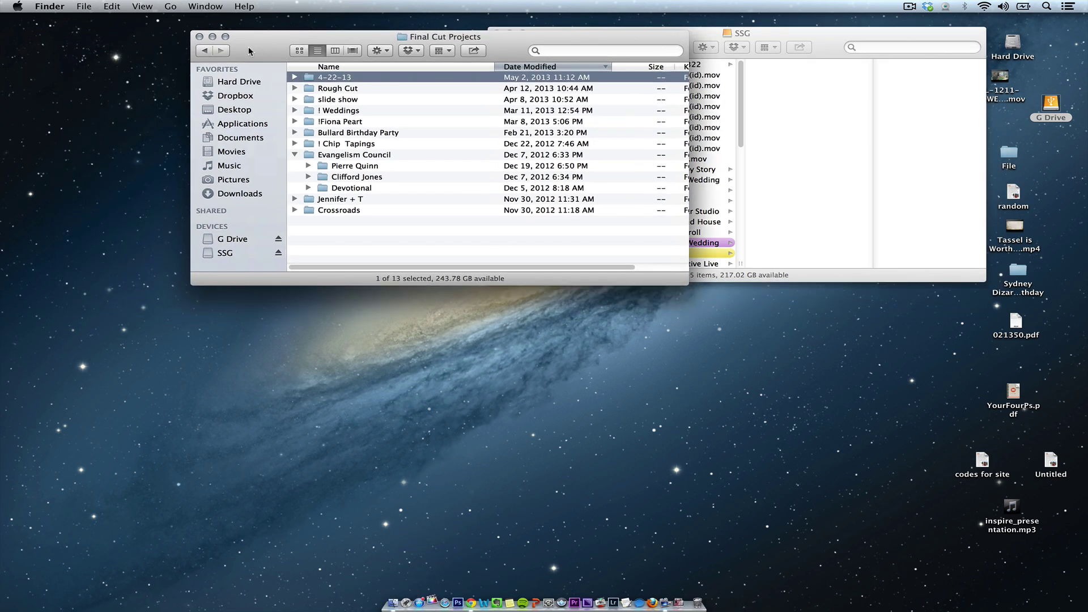
left_click(226, 254)
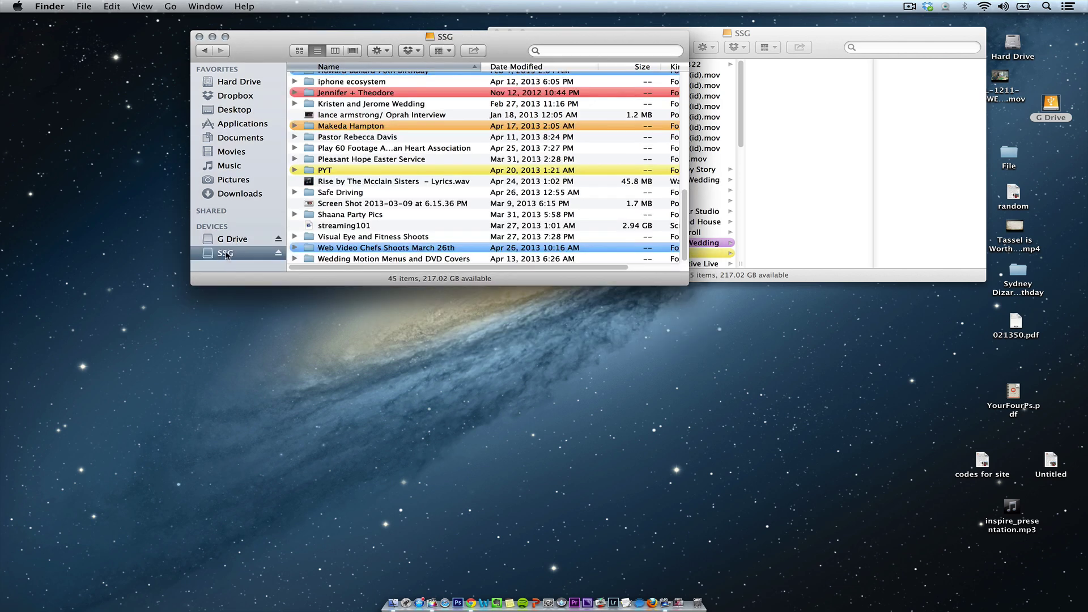
- Open the PYT folder on SSG to view its 32 .mov clips
left_click_drag(684, 213, 686, 105)
scroll(396, 170, "down", 10)
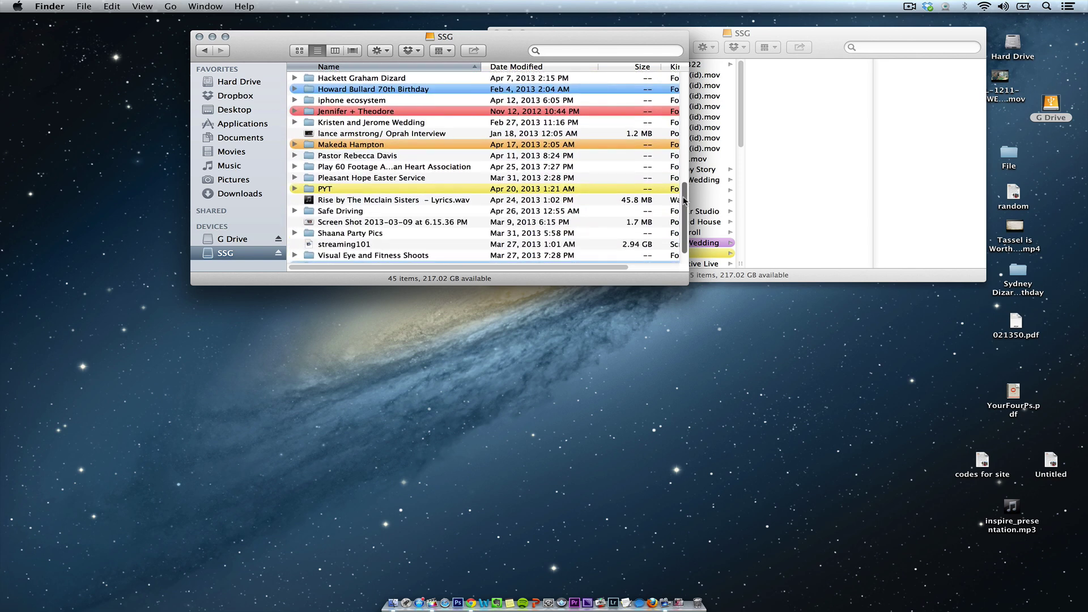
double_click(318, 188)
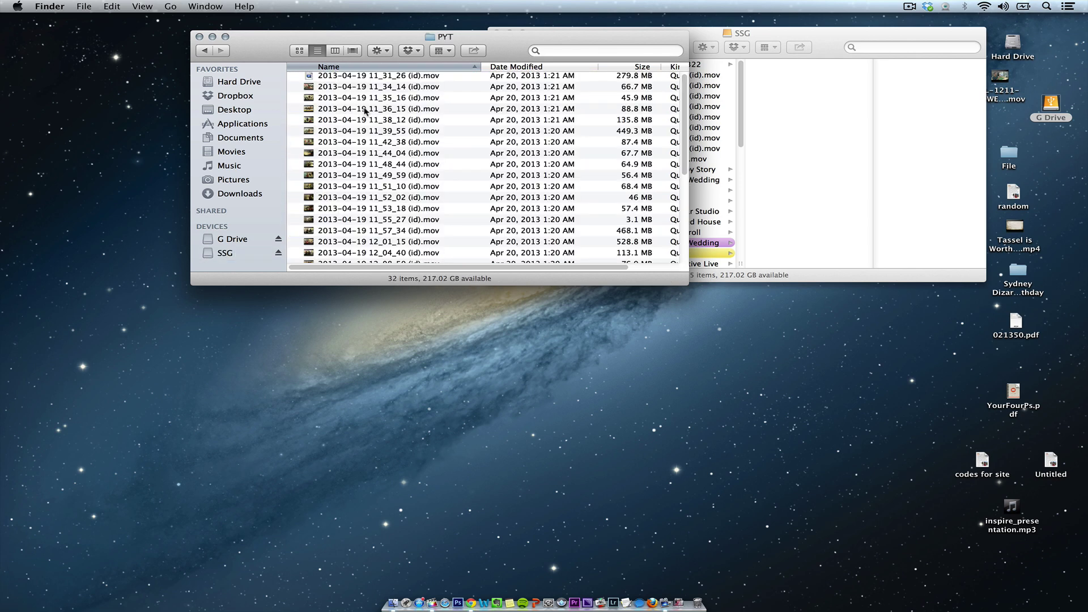
mouse_move(686, 106)
left_mouse_down()
mouse_move(687, 199)
mouse_move(686, 107)
left_mouse_up()
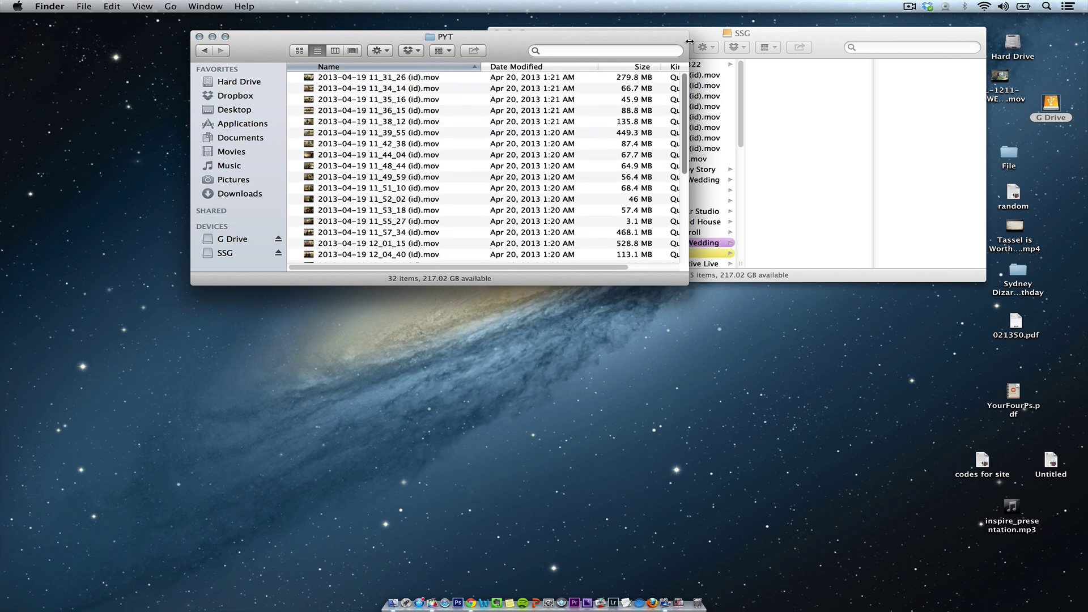
left_click(799, 36)
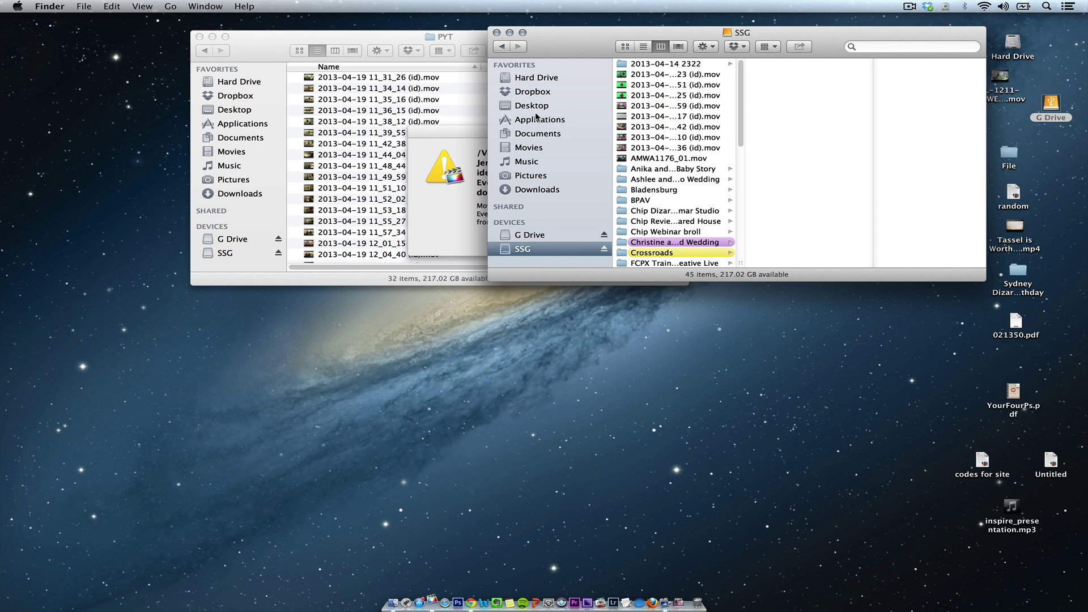
- Dismiss the duplicate 'Jennfier + T' event alert so the Bath Video project window loads
left_click(469, 171)
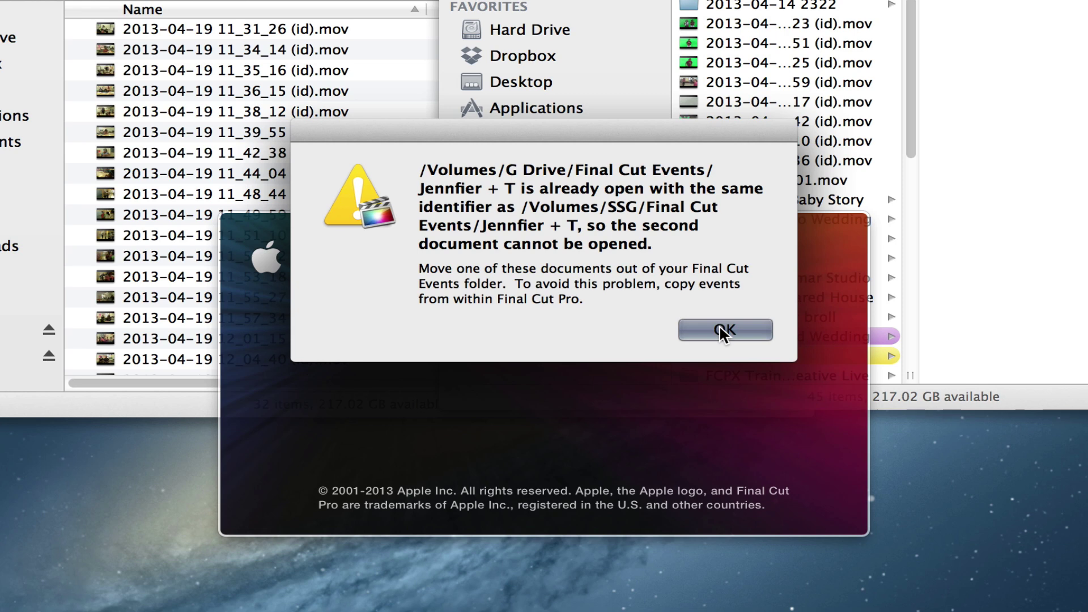
left_click(725, 330)
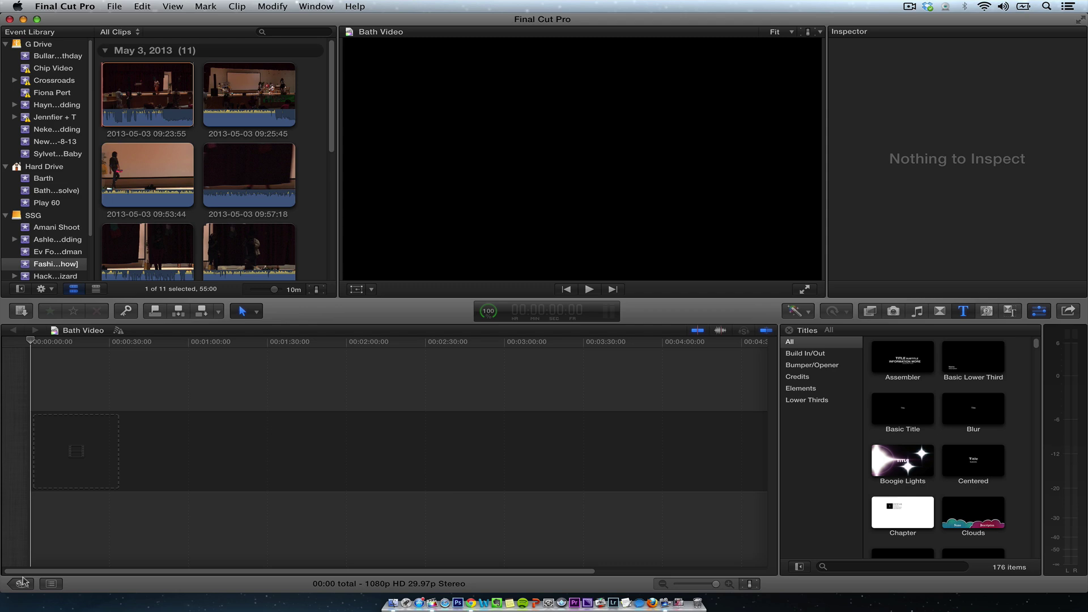
- Browse the Event Library and select the PYT event on the SSG drive
scroll(85, 250, "down", 4)
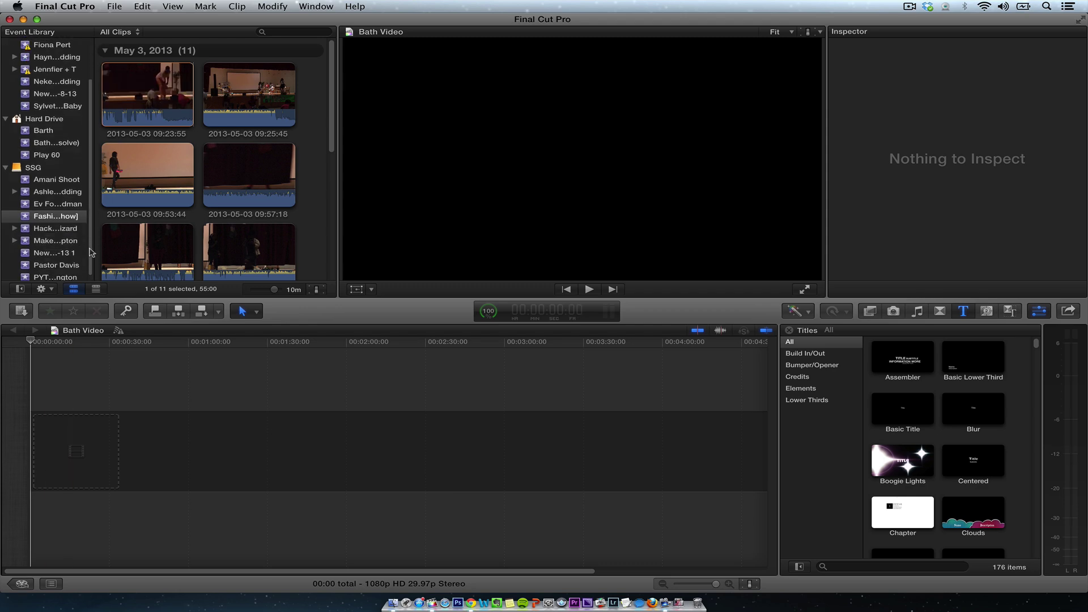
scroll(89, 261, "down", 1)
scroll(88, 249, "up", 3)
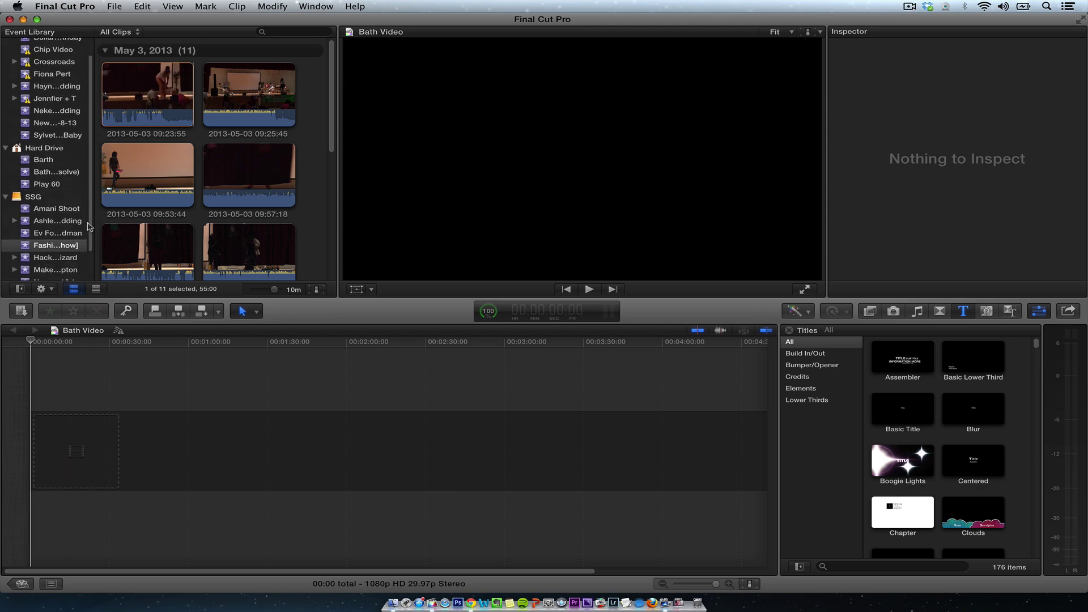
left_click(18, 150)
left_click(5, 148)
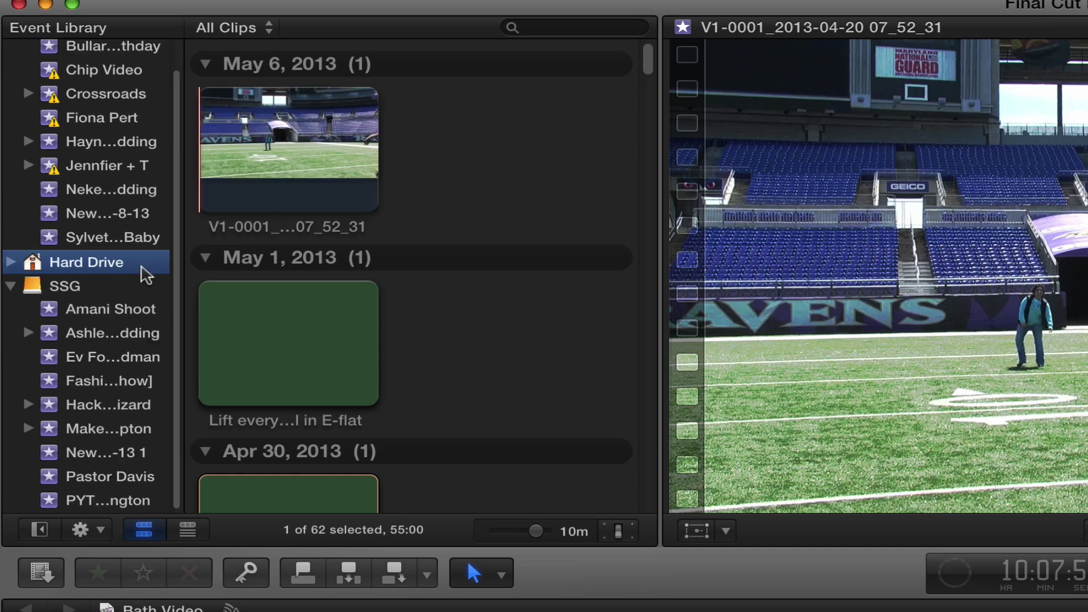
scroll(175, 151, "up", 2)
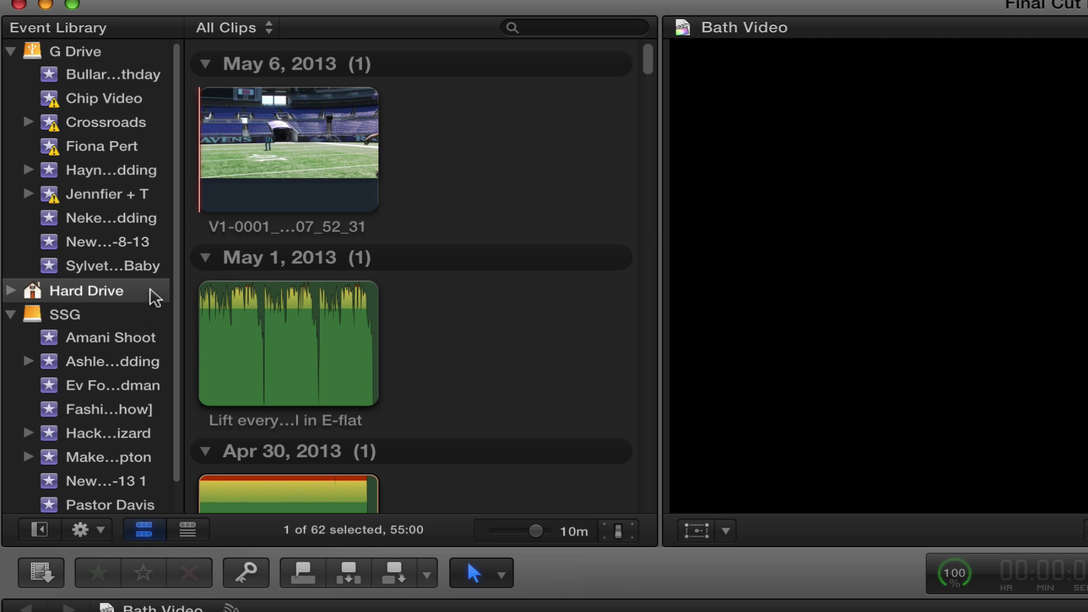
scroll(162, 318, "down", 2)
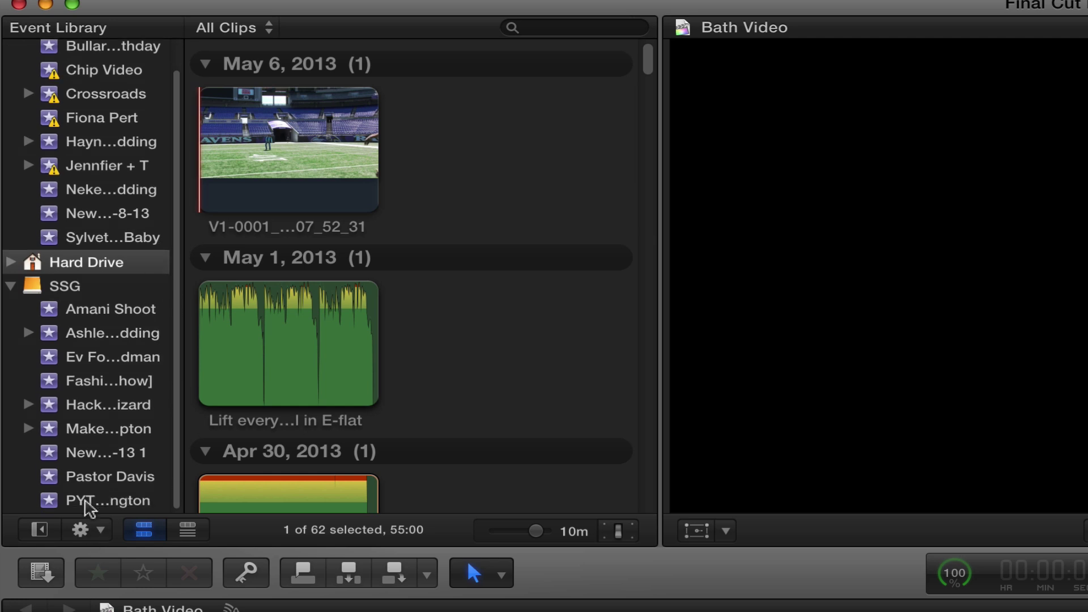
left_click(91, 502)
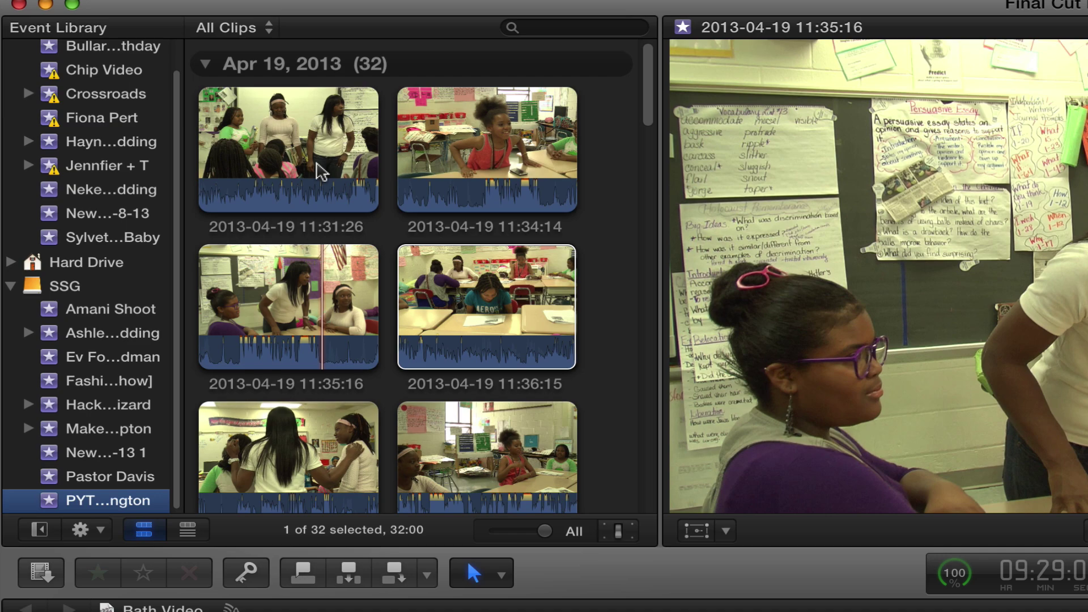
- Preview several PYT clips, including 11:34:14, 11:36:15 and 11:38:12
left_click(322, 170)
left_click(488, 145)
left_click(502, 307)
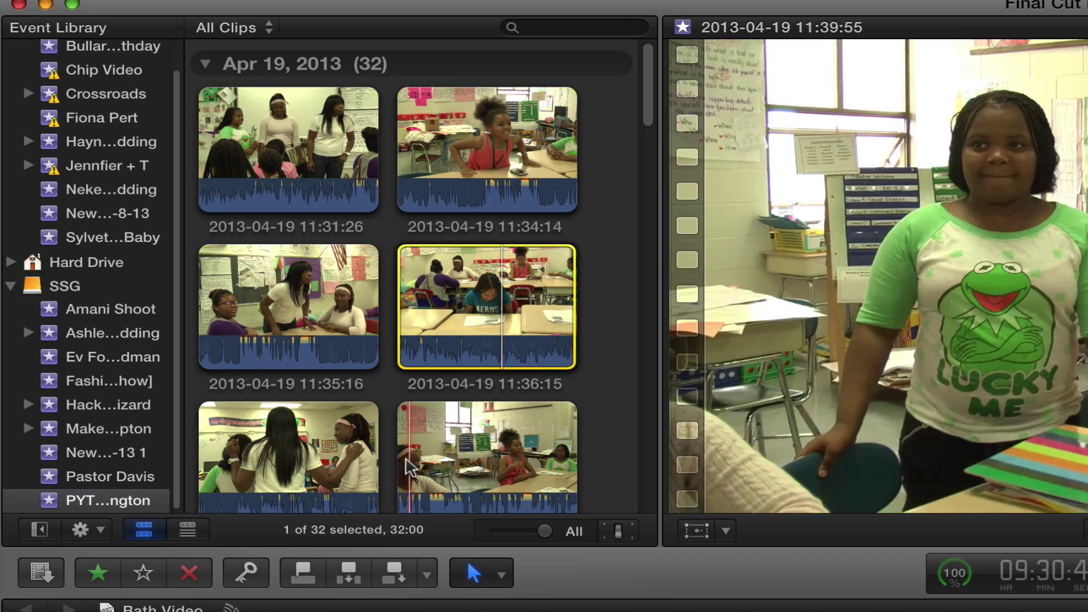
left_click(268, 453)
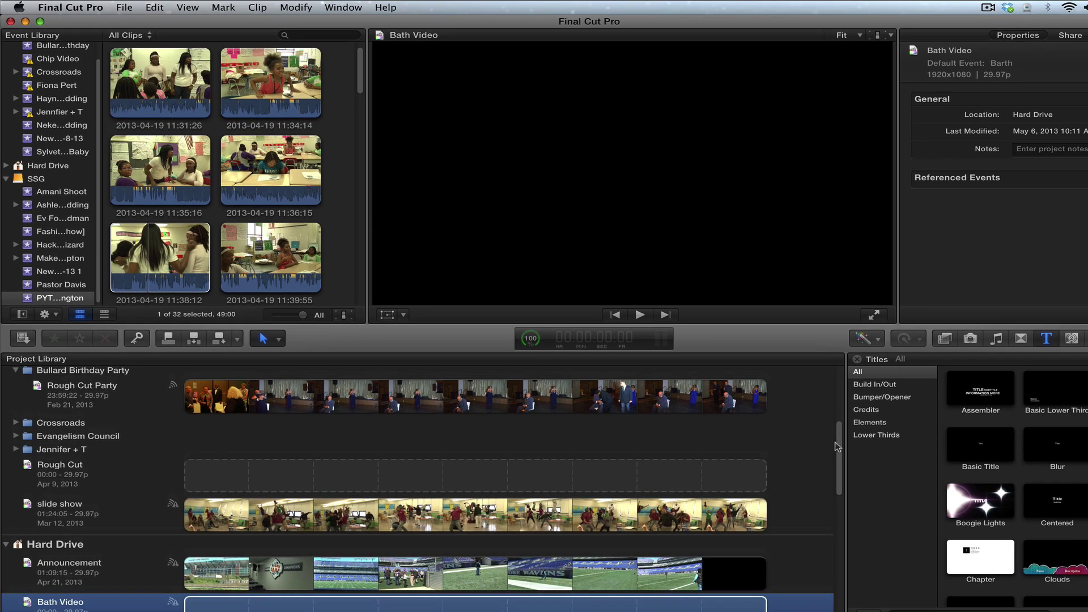
- Select the 4-22-13 project in the Project Library, revealing its missing PYT event
scroll(839, 431, "up", 5)
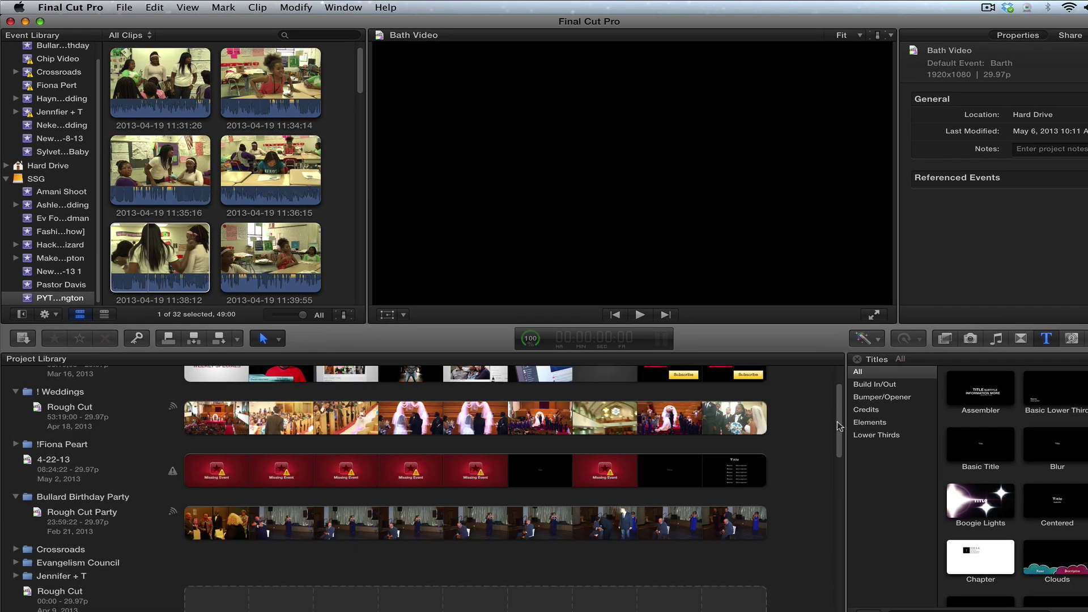
scroll(840, 426, "up", 3)
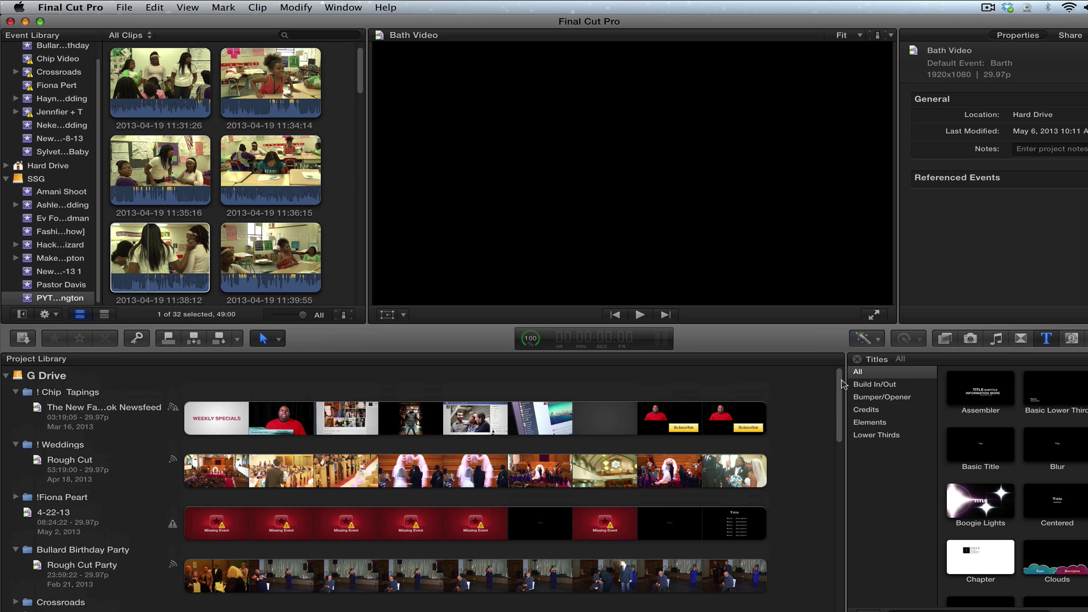
scroll(844, 403, "down", 3)
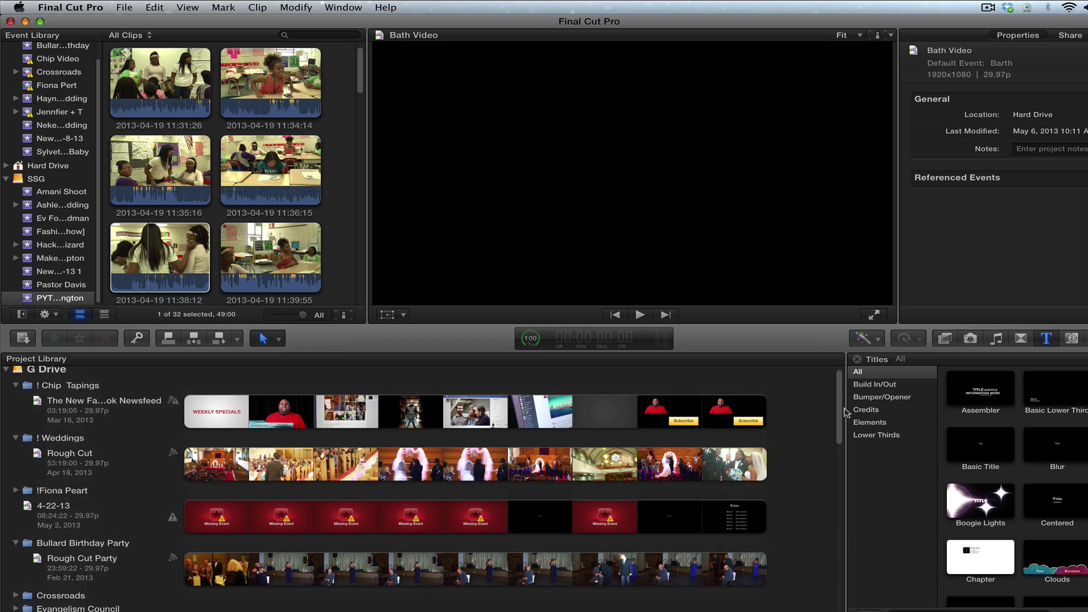
left_click(340, 481)
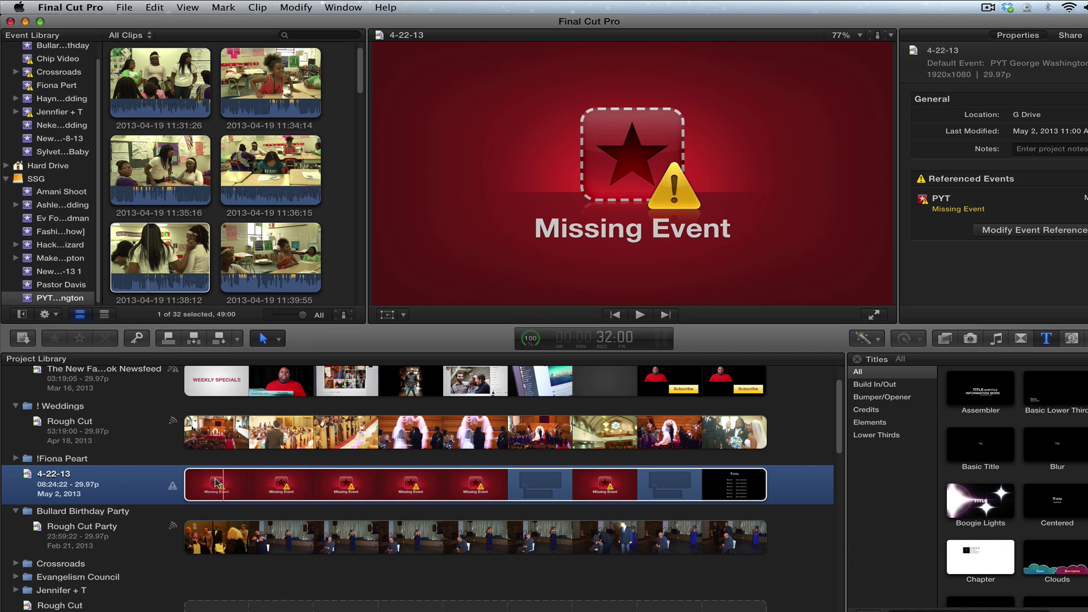
- Move the 4-22-13 project to the SSG drive using Move Project Only
left_click(124, 8)
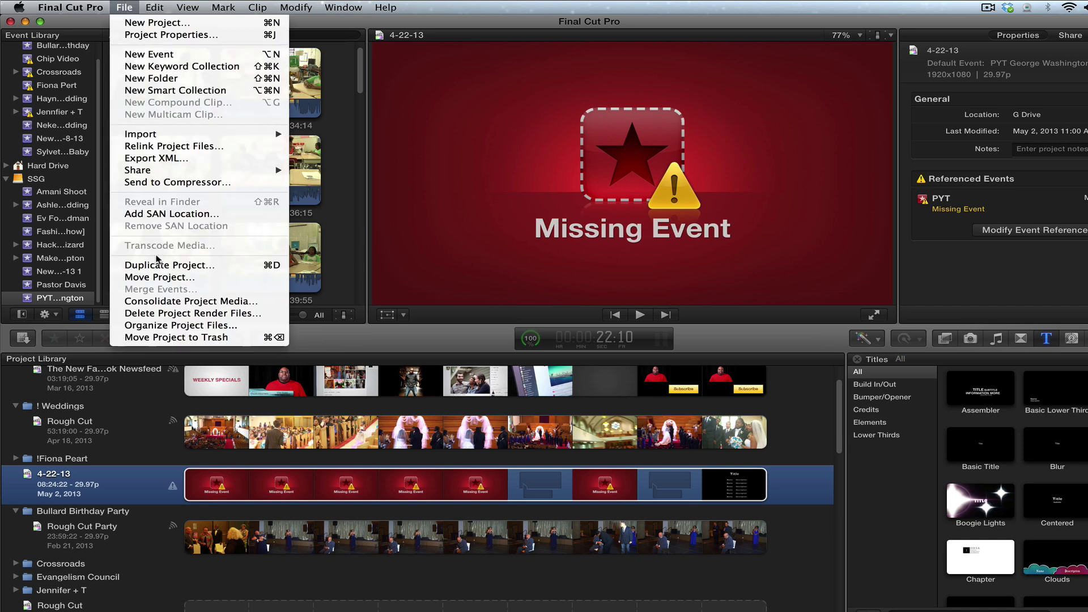
left_click(187, 277)
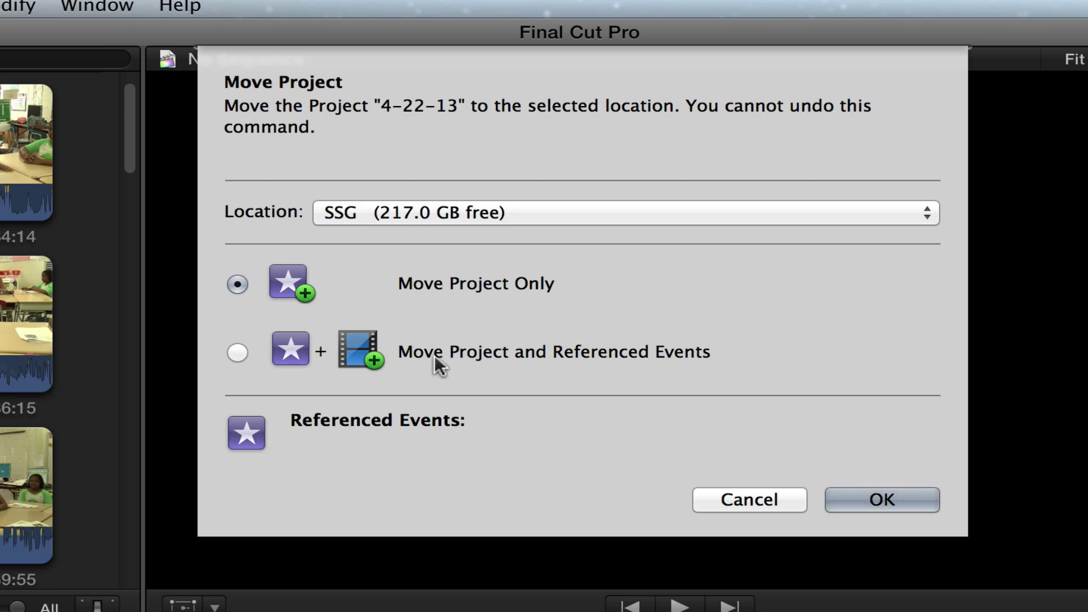
left_click(862, 483)
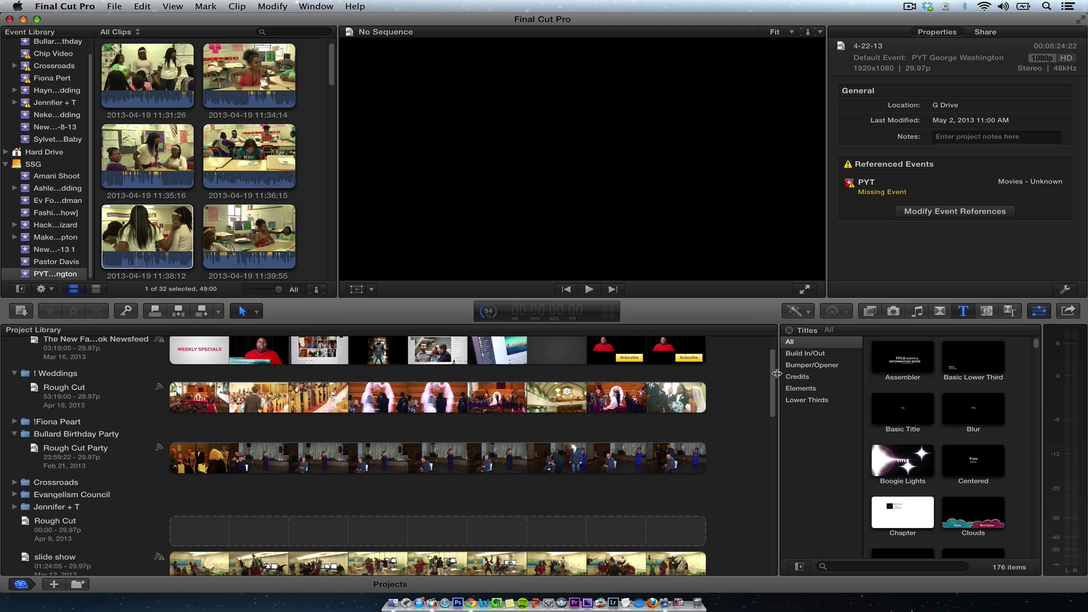
- Rename the 4-22-13 project to 'PYT Rough Cut'
left_click_drag(773, 374, 776, 528)
scroll(776, 491, "down", 2)
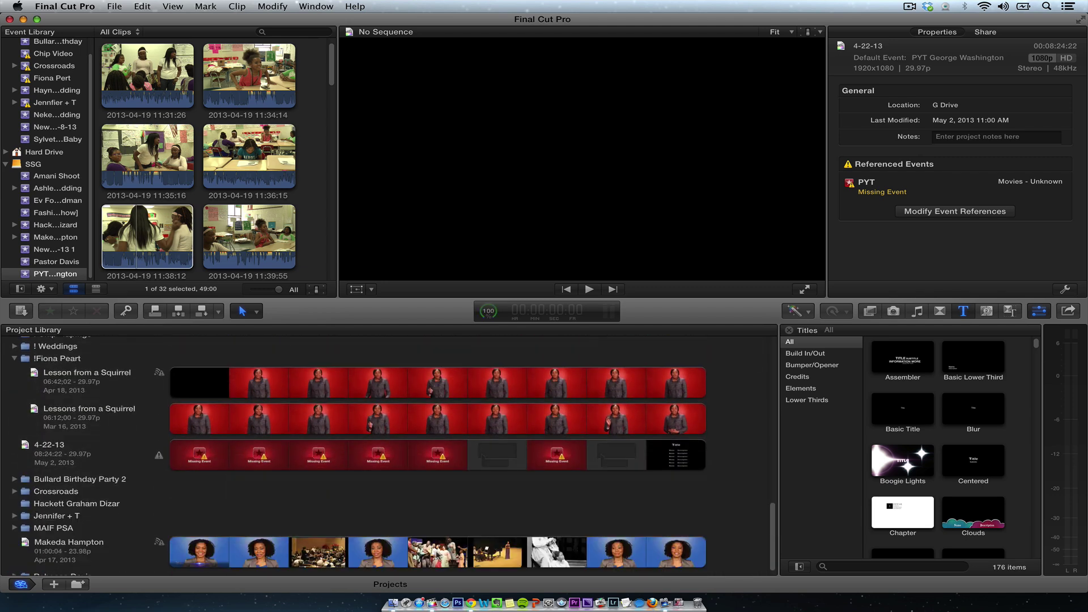
left_click(93, 452)
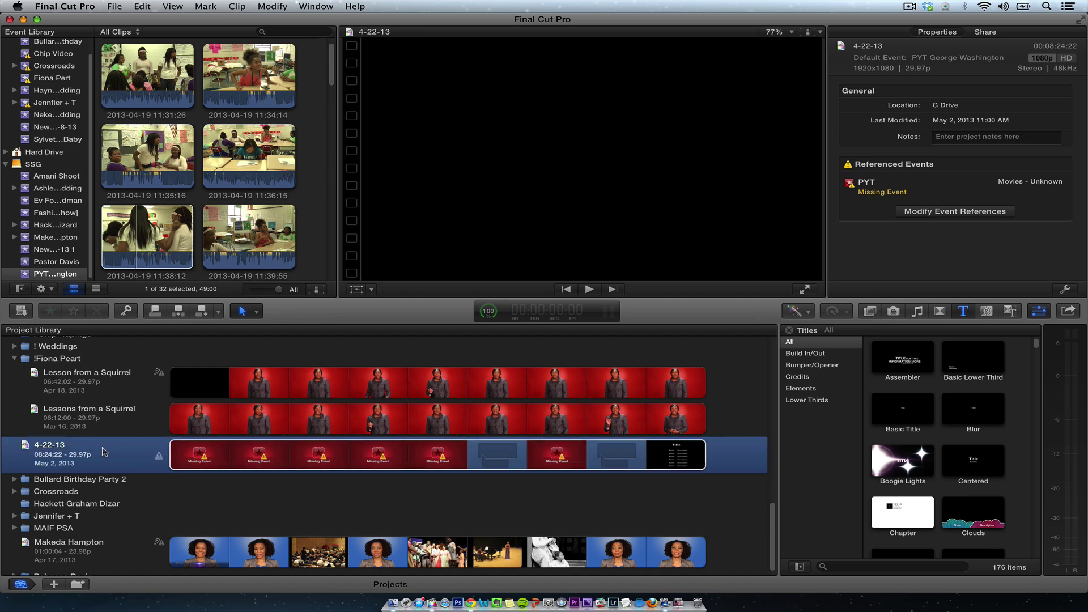
left_click(48, 446)
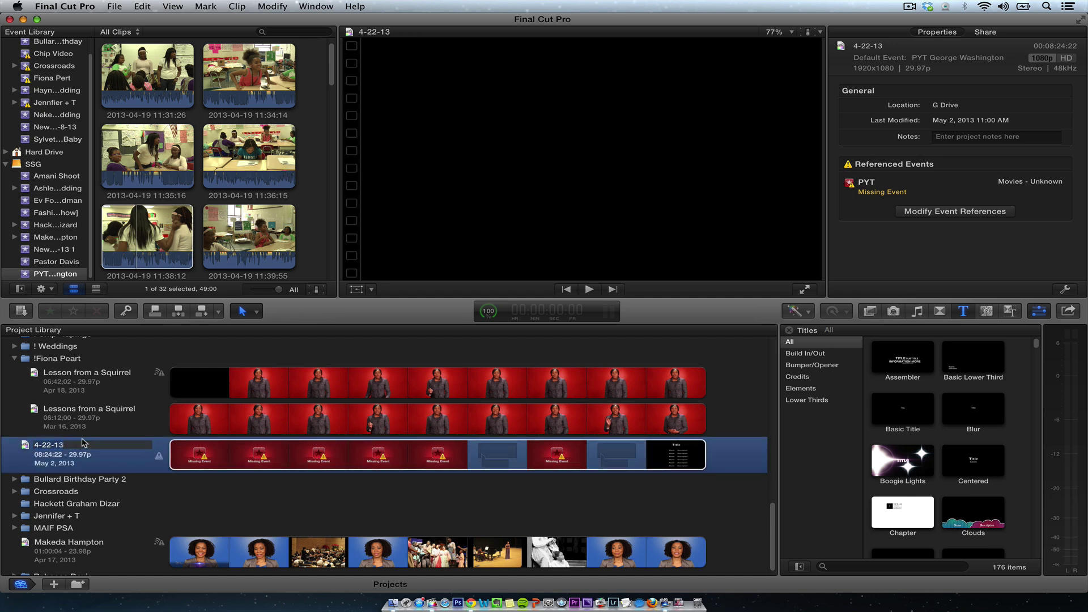
key("Return")
left_click(68, 444)
type("PYT Rough Cut")
key("Return")
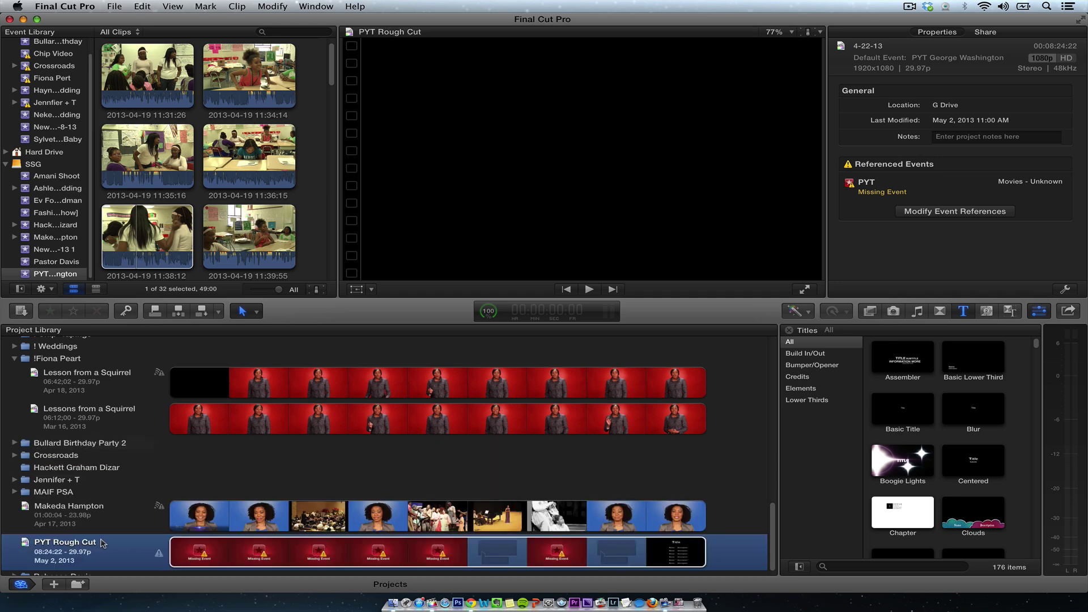
double_click(99, 545)
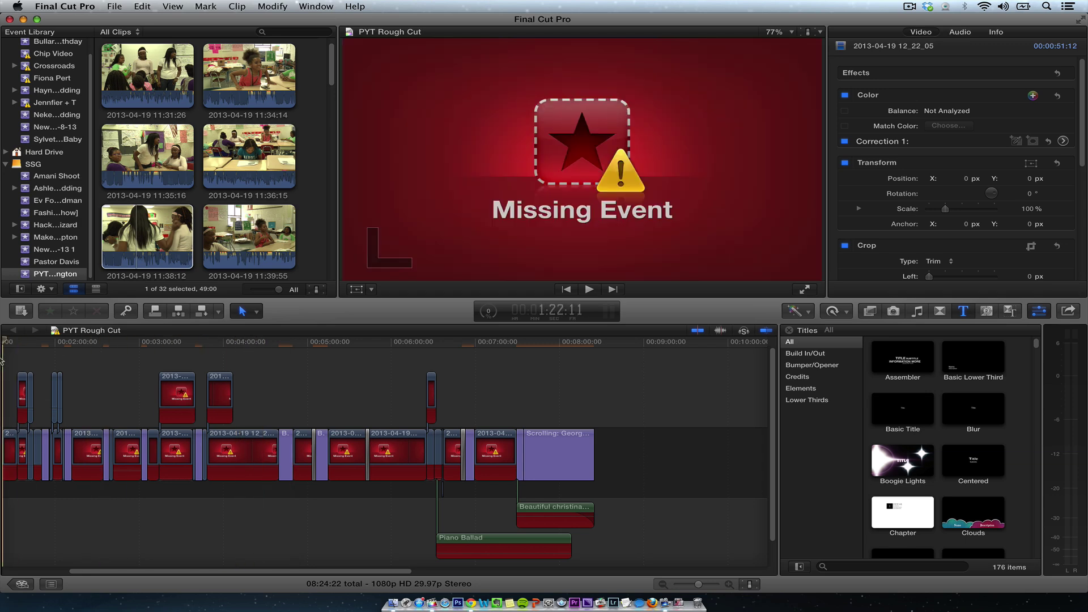
scroll(325, 387, "left", 5)
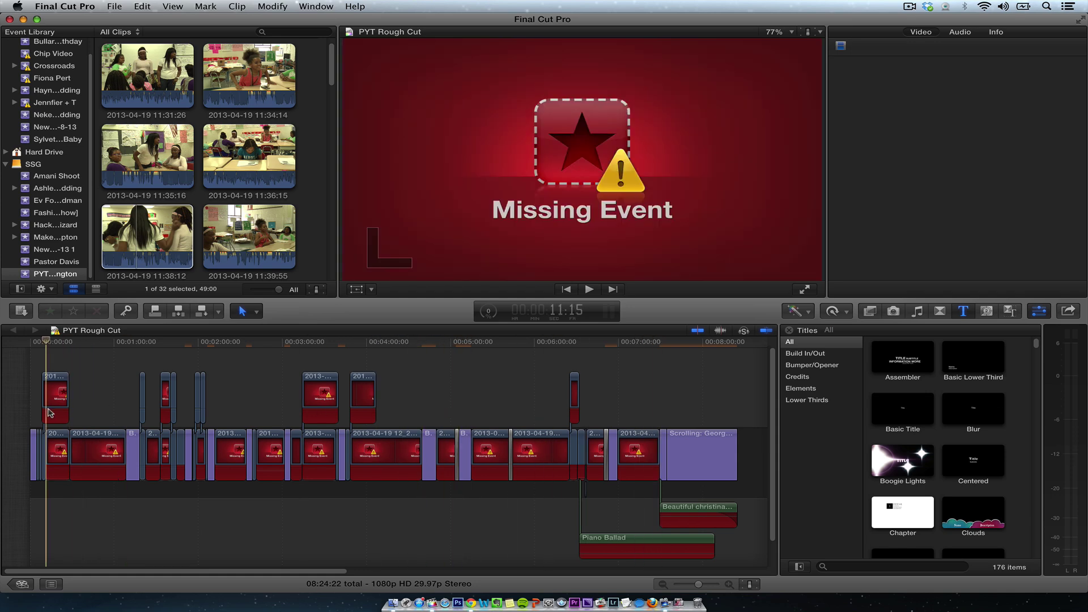
key("Home")
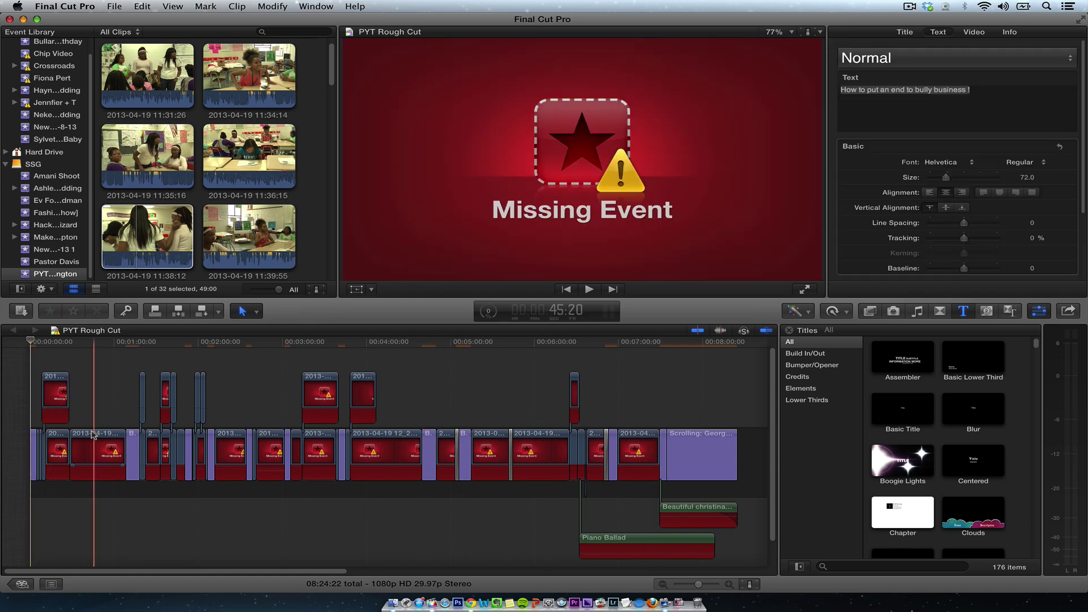
left_click(101, 433)
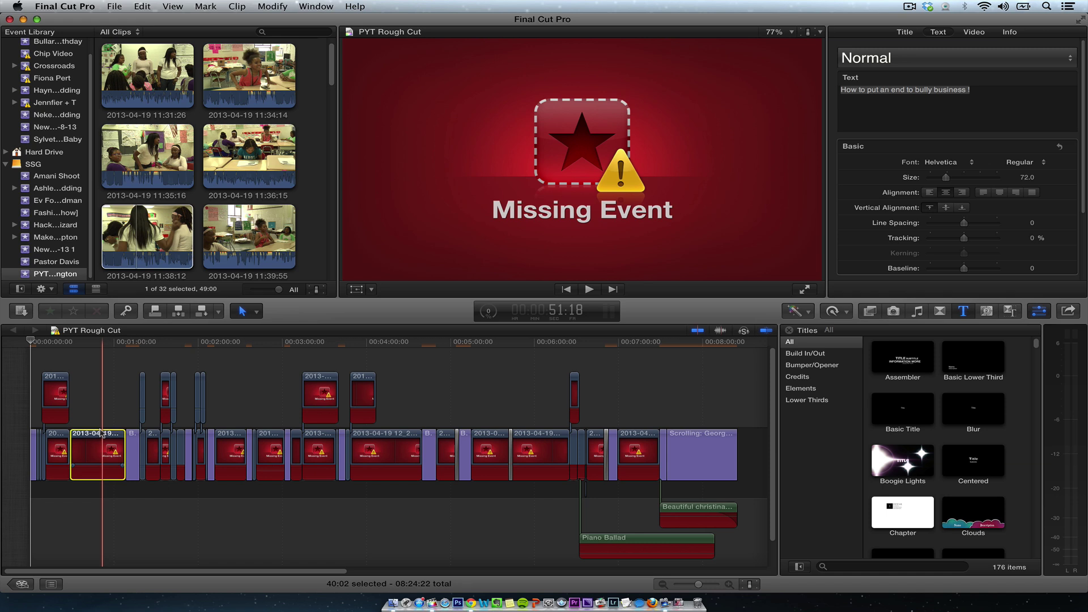
right_click(91, 447)
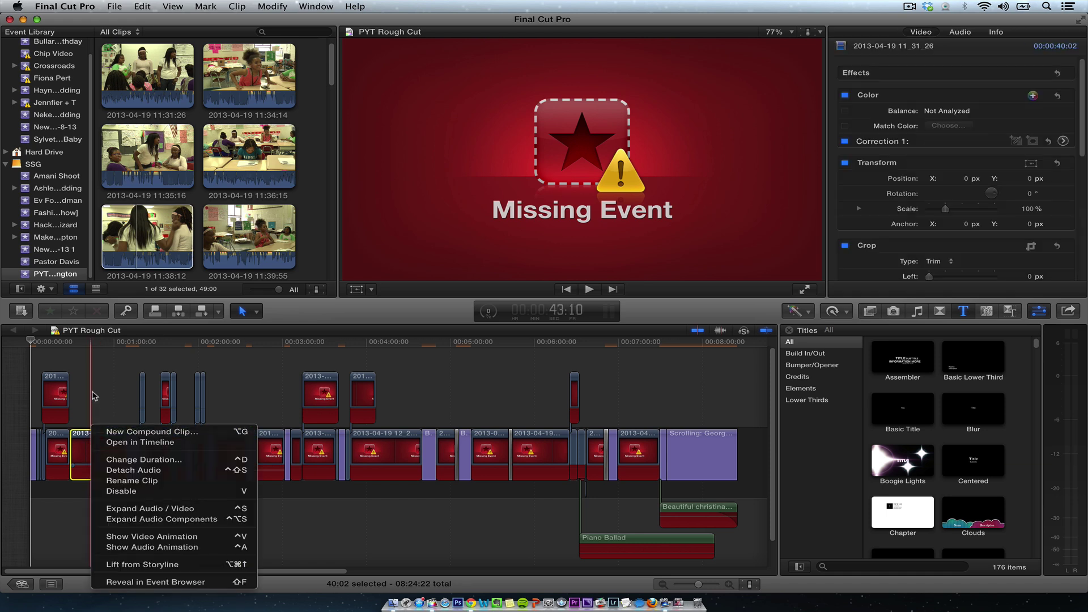
left_click(22, 584)
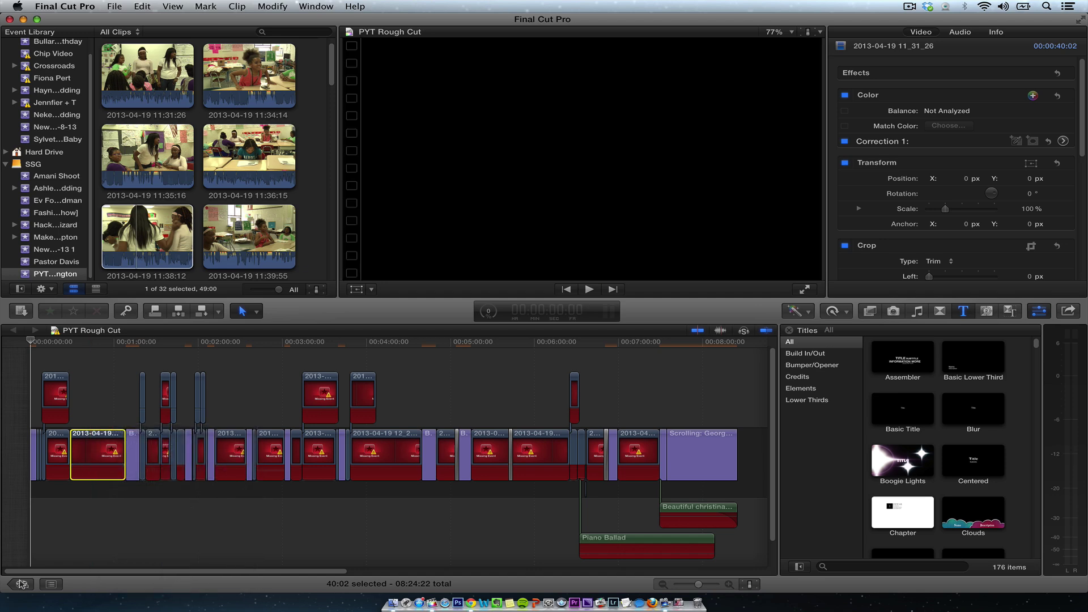
left_click(22, 584)
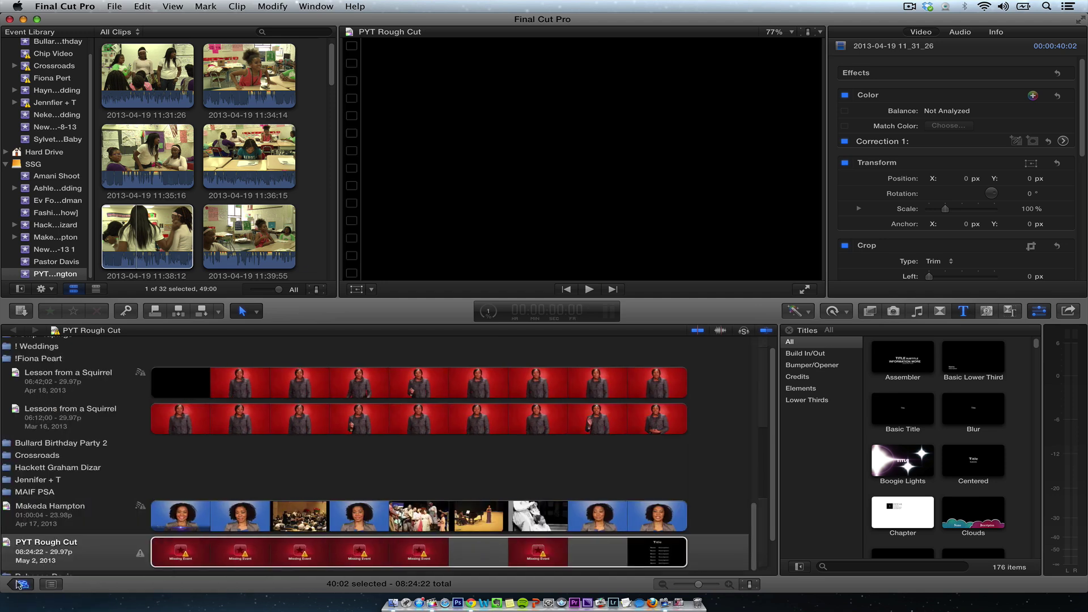
- Open Relink Project Files for PYT Rough Cut and start Locate All
right_click(78, 548)
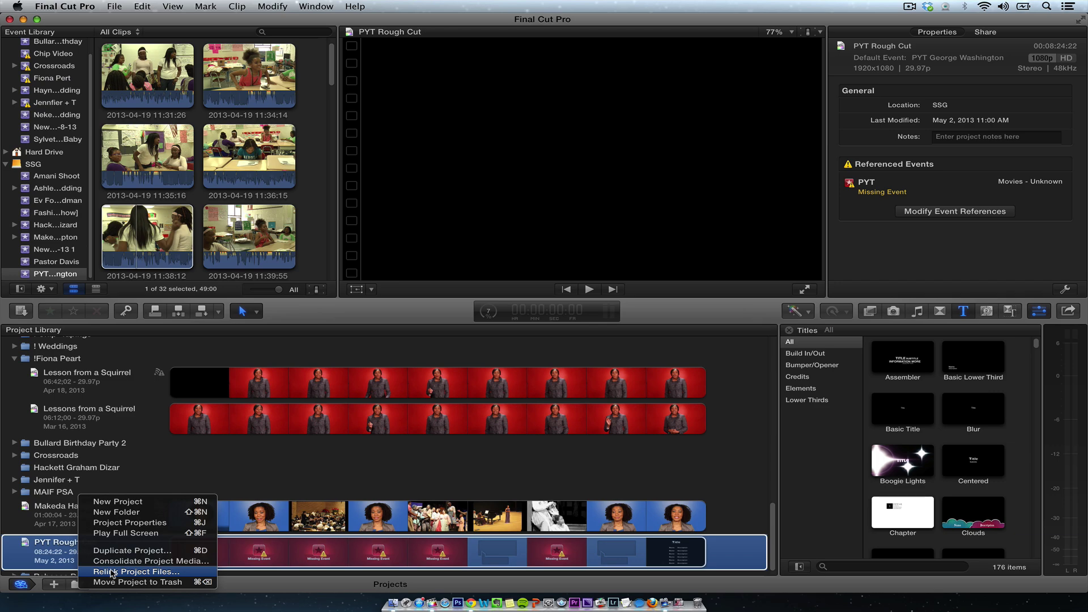
left_click(112, 573)
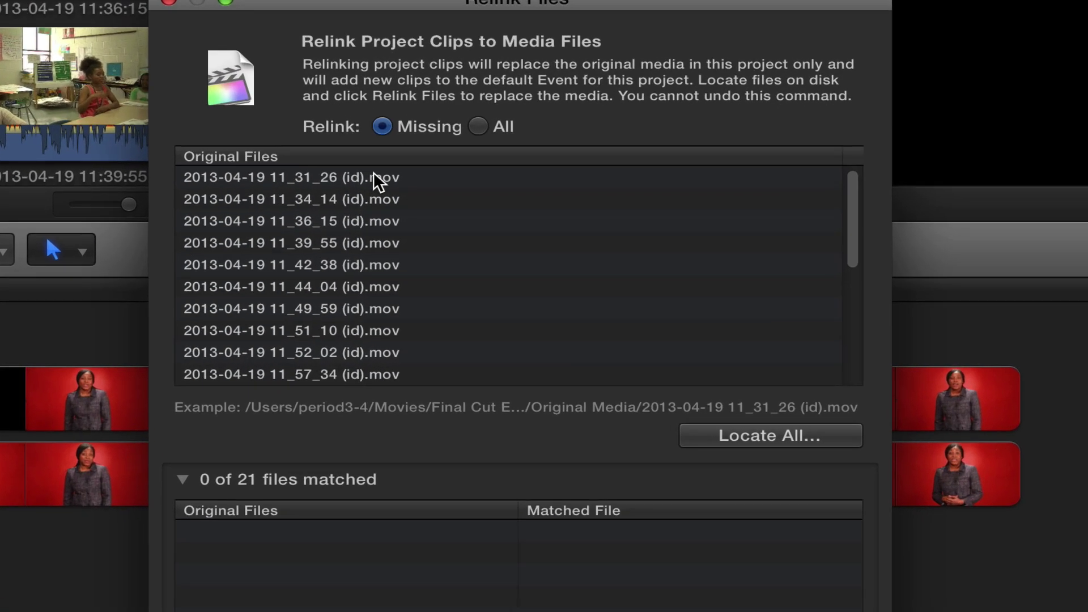
mouse_move(373, 173)
left_click(758, 426)
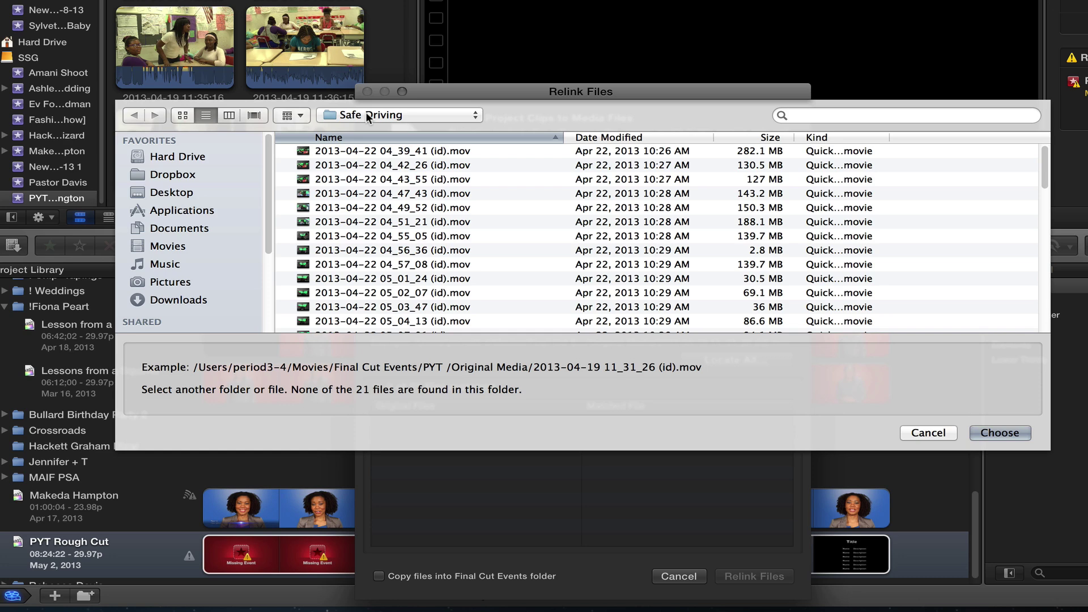
- Choose the SSG drive's PYT folder as the source for the missing files
left_click(366, 113)
left_click(369, 130)
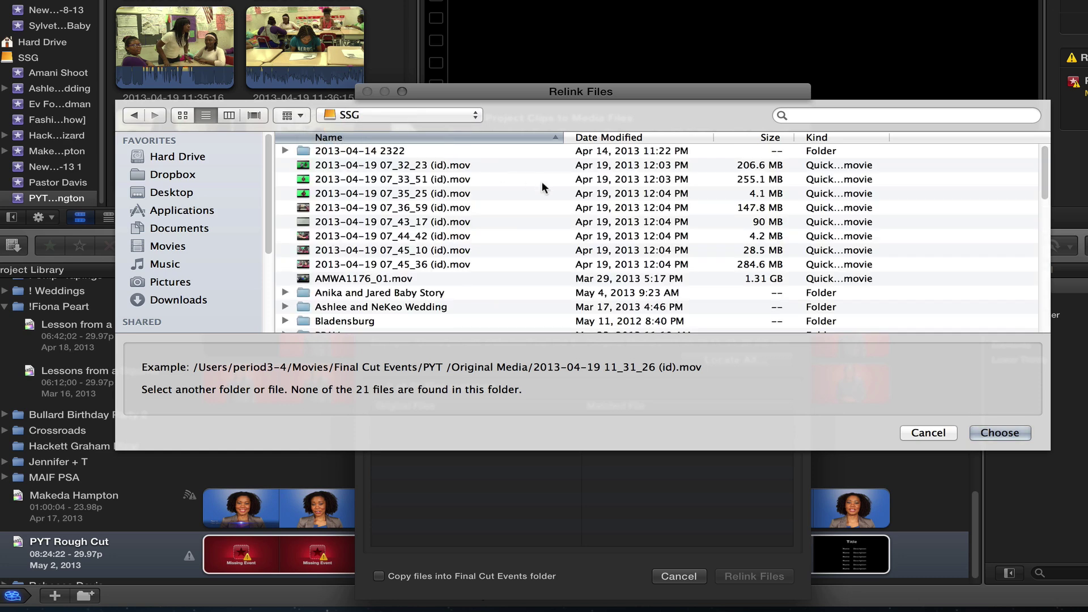
left_click_drag(1049, 164, 1040, 295)
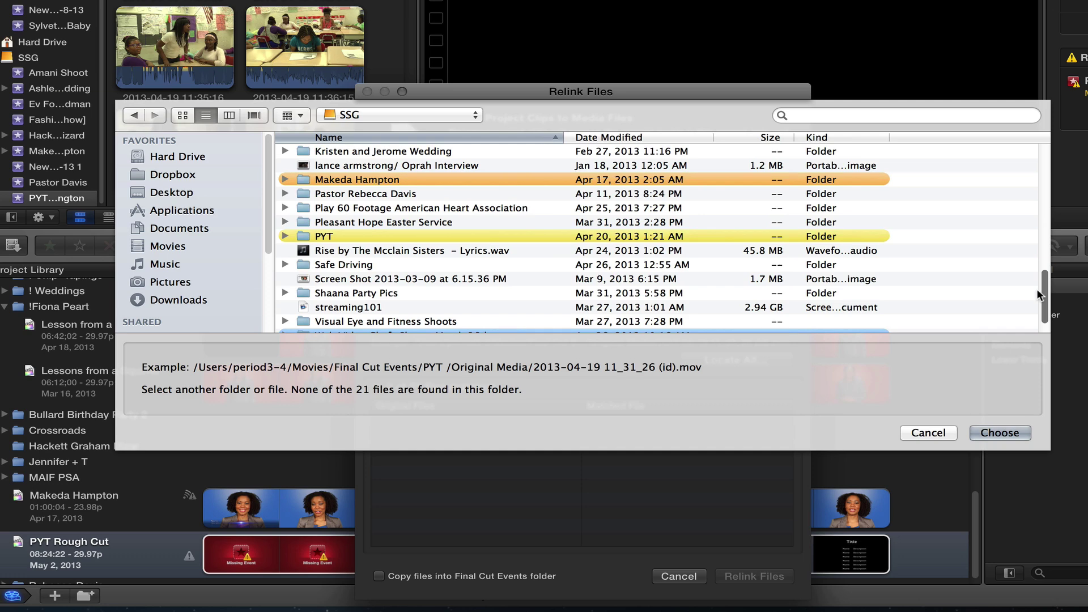
double_click(400, 237)
left_click(1004, 434)
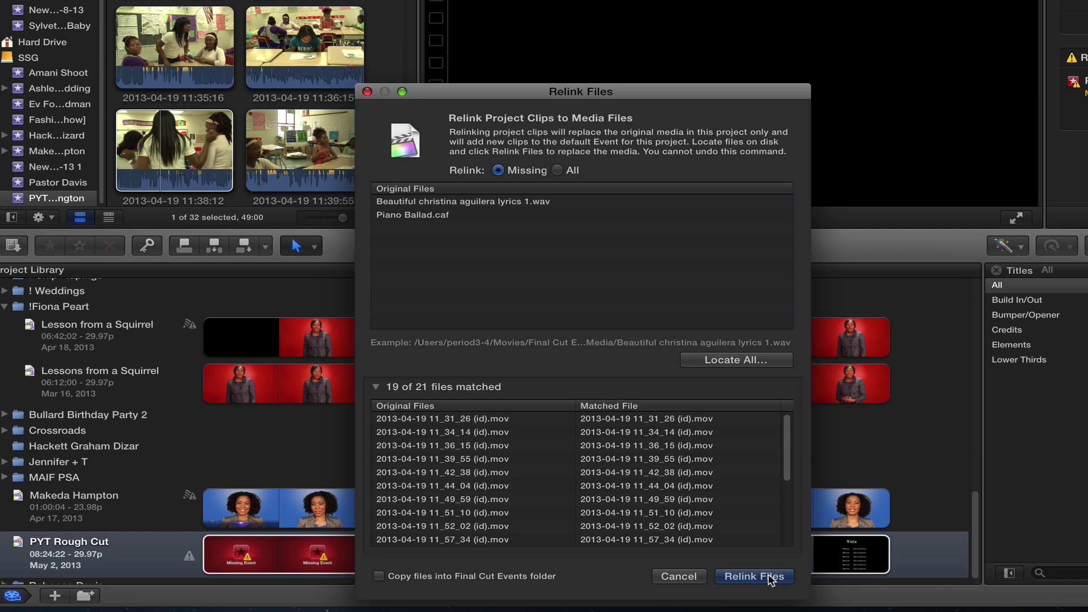
- Relink the 19 matched clips and reopen PYT Rough Cut, scrubbing to confirm footage
key("Return")
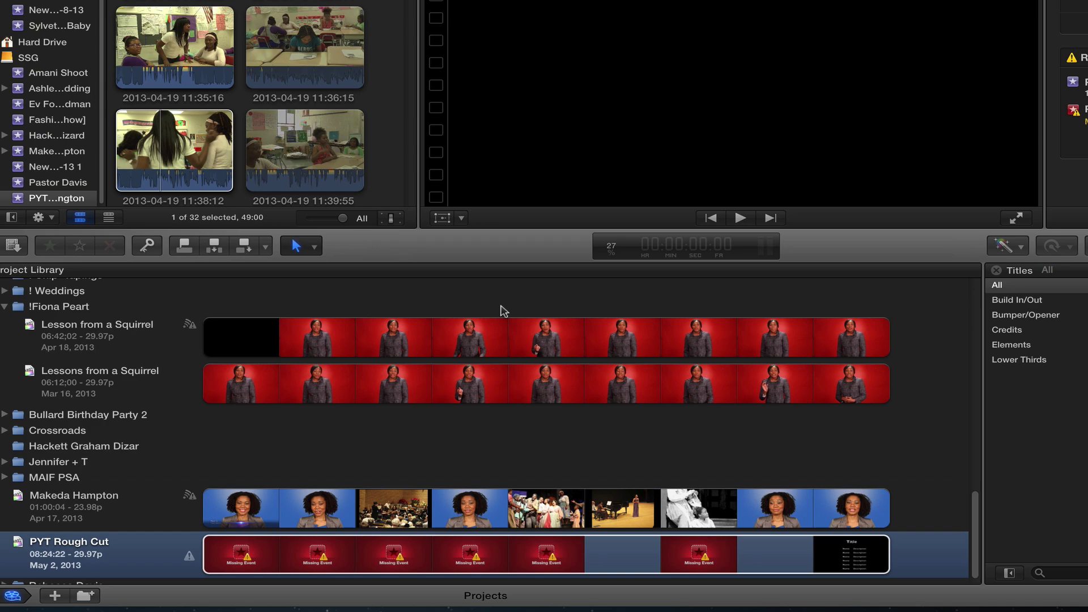
key("super+0")
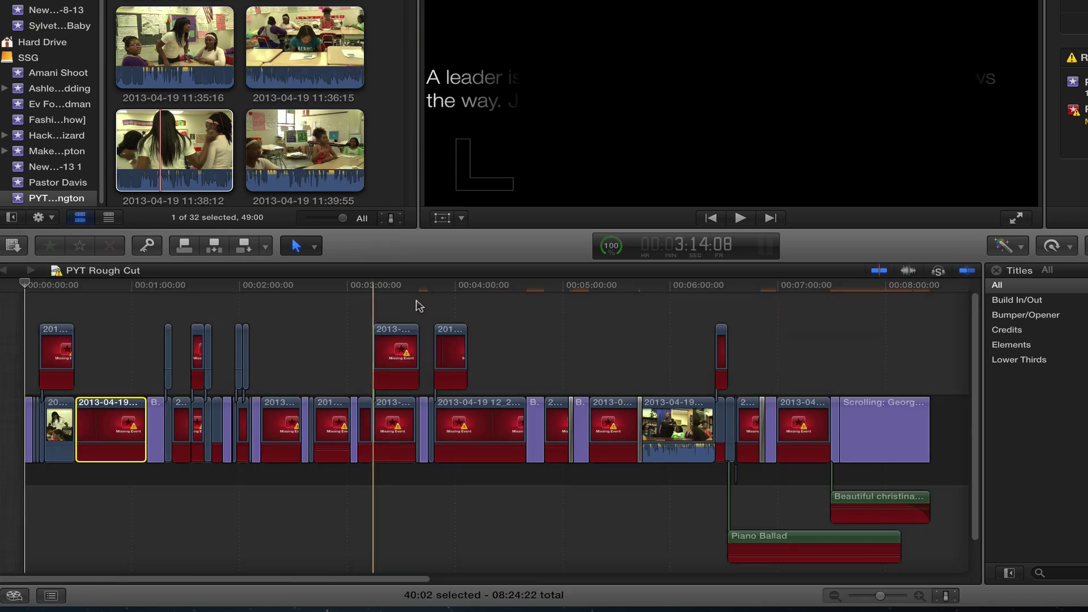
left_click_drag(419, 306, 571, 304)
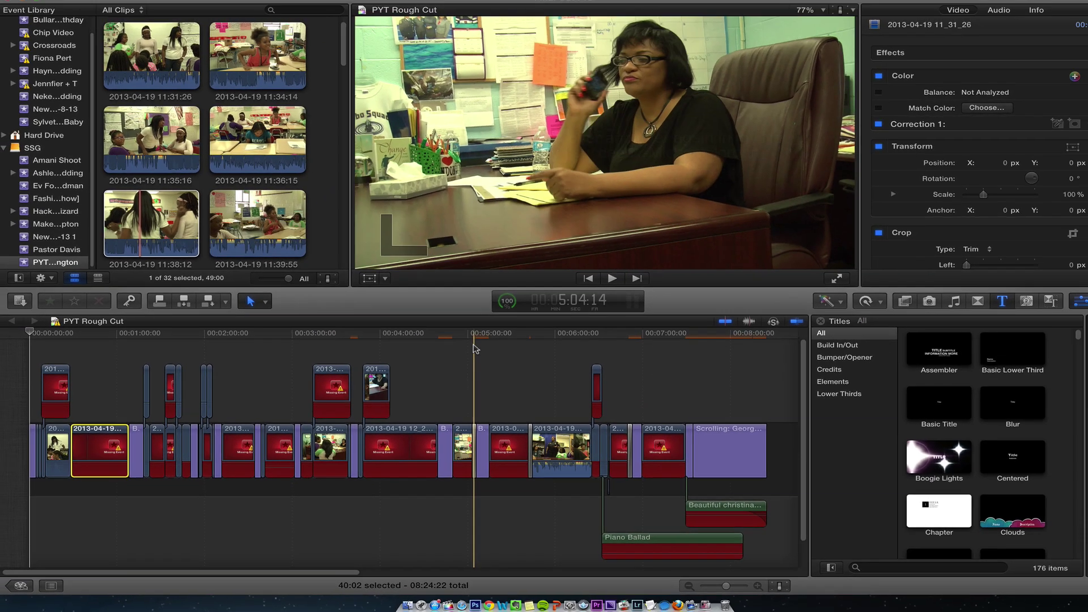
left_click_drag(475, 349, 631, 383)
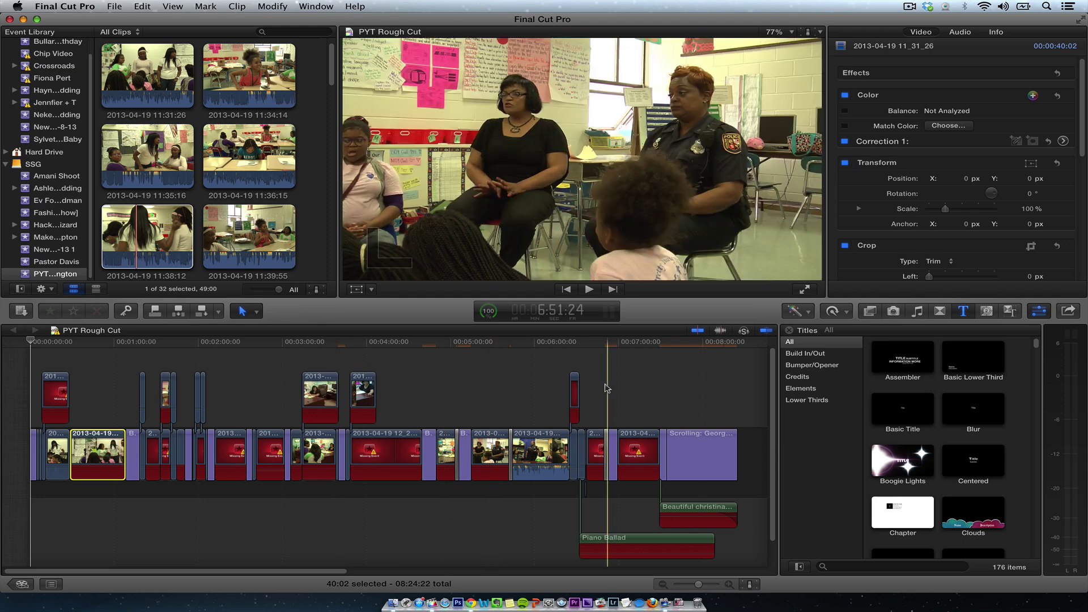
- Check the closing credits and Piano Ballad audio, then review Background Tasks progress
left_click(668, 342)
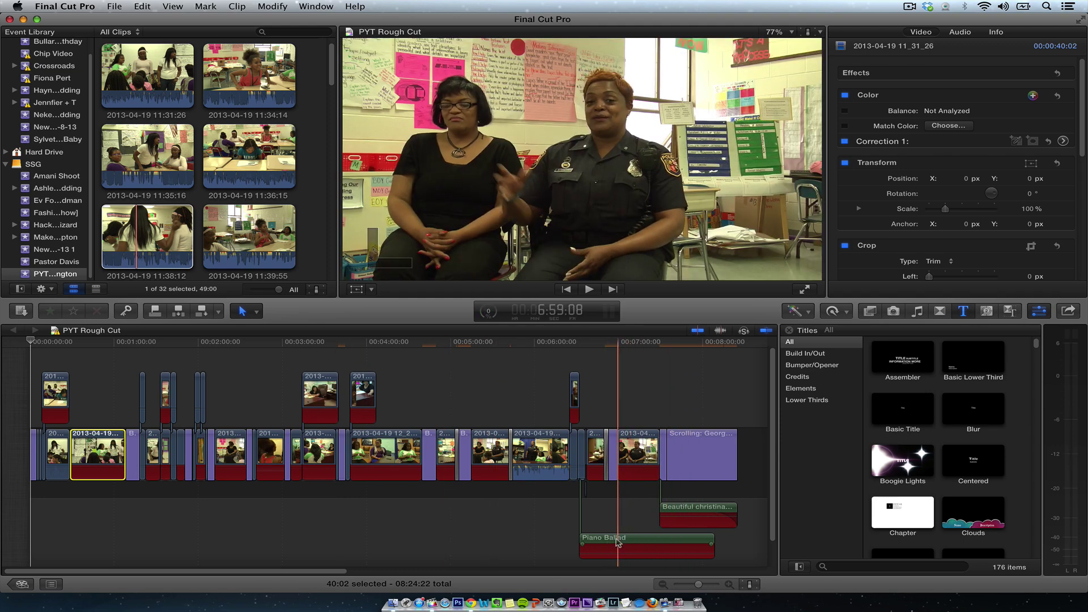
left_click(649, 550)
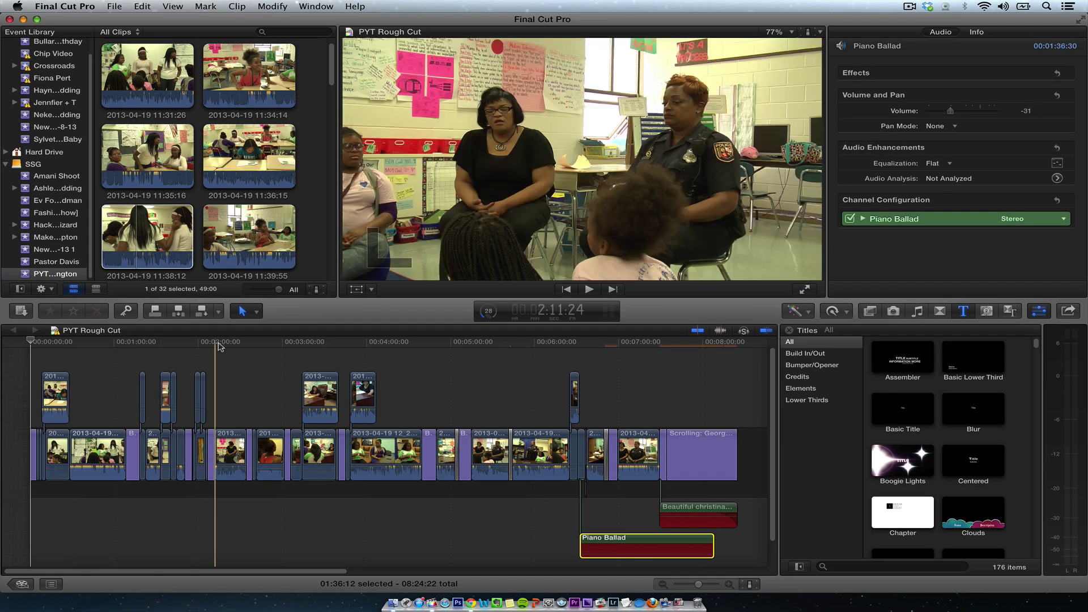
left_click(486, 314)
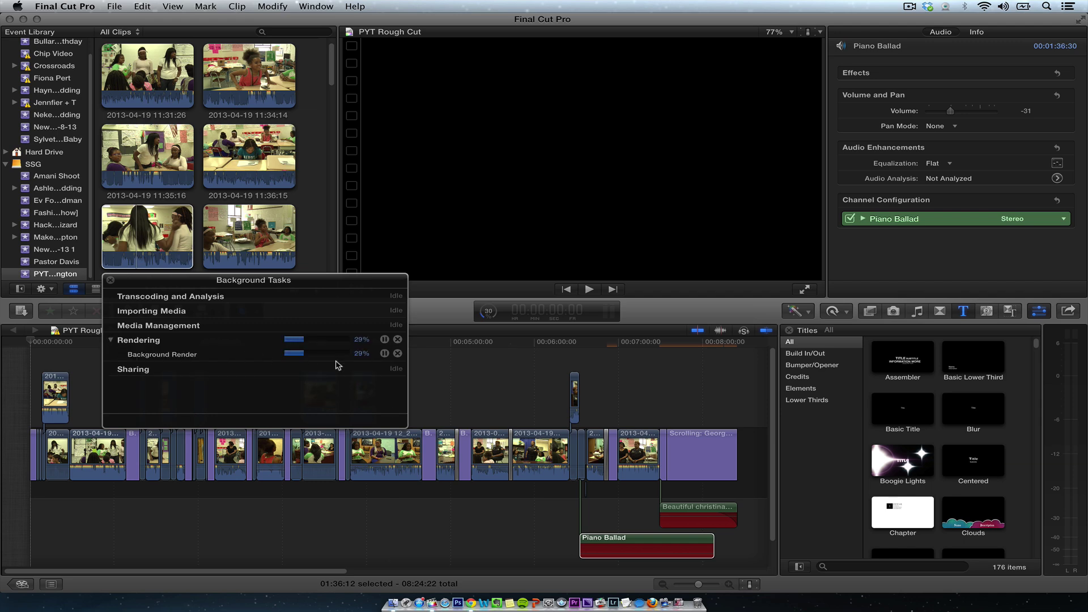
left_click(110, 280)
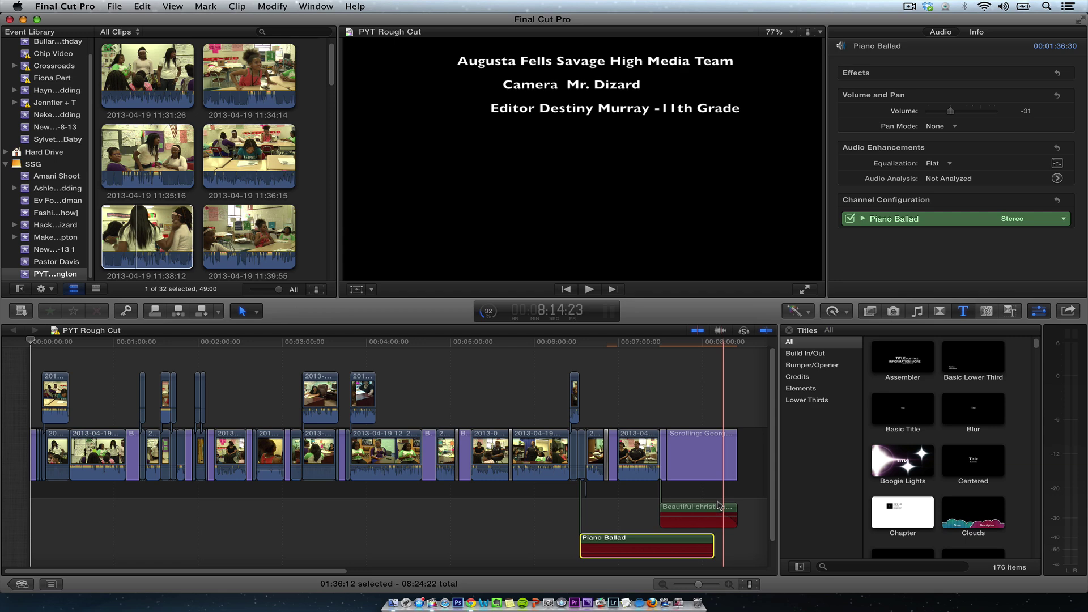
left_click(394, 601)
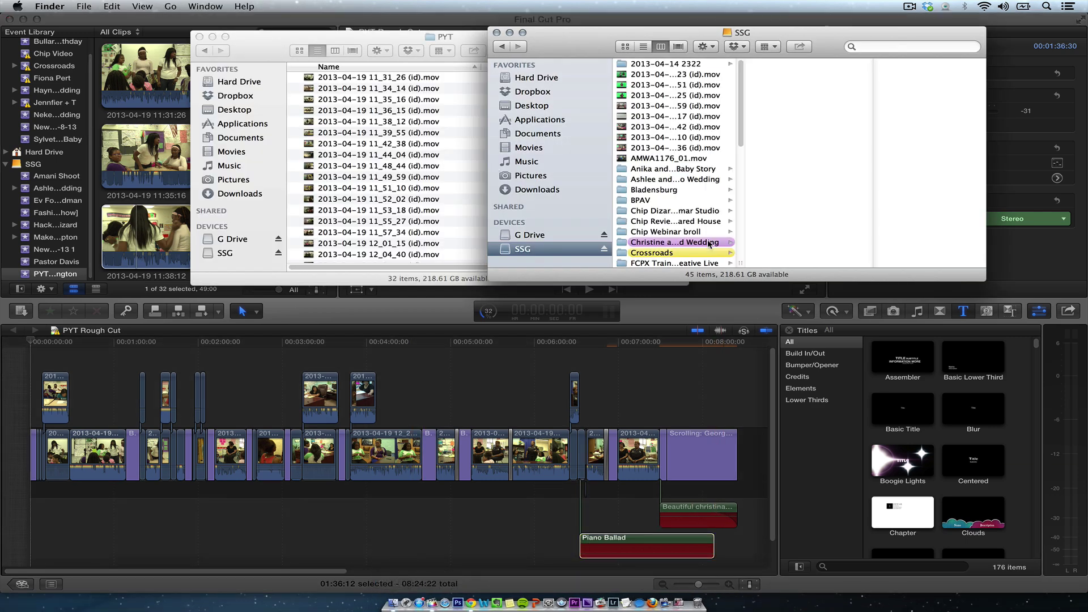
left_click(300, 56)
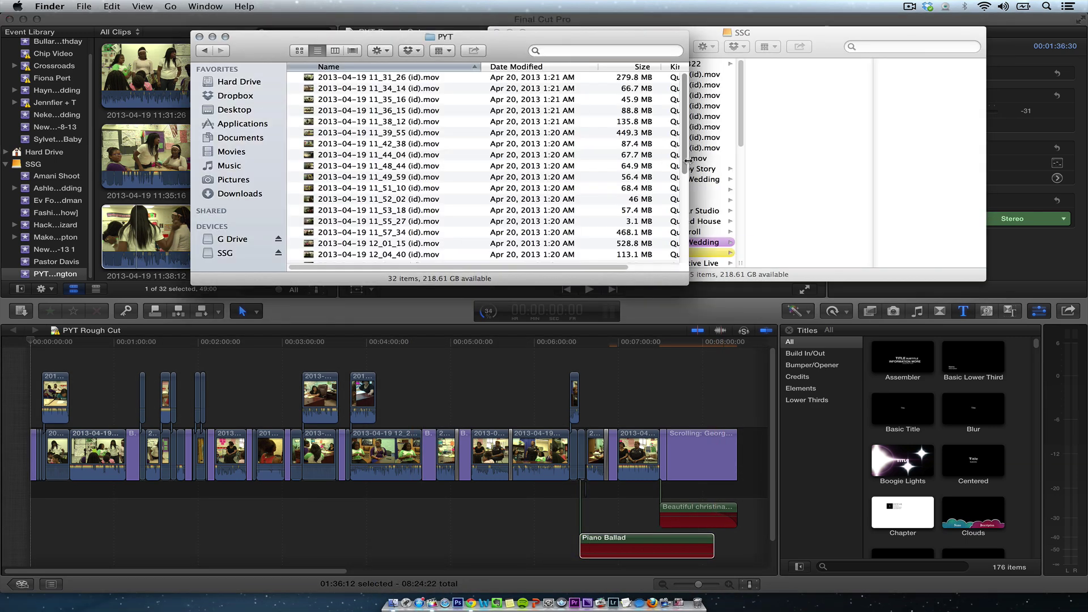
scroll(688, 161, "down", 3)
scroll(688, 113, "up", 3)
left_click(745, 72)
scroll(737, 142, "down", 10)
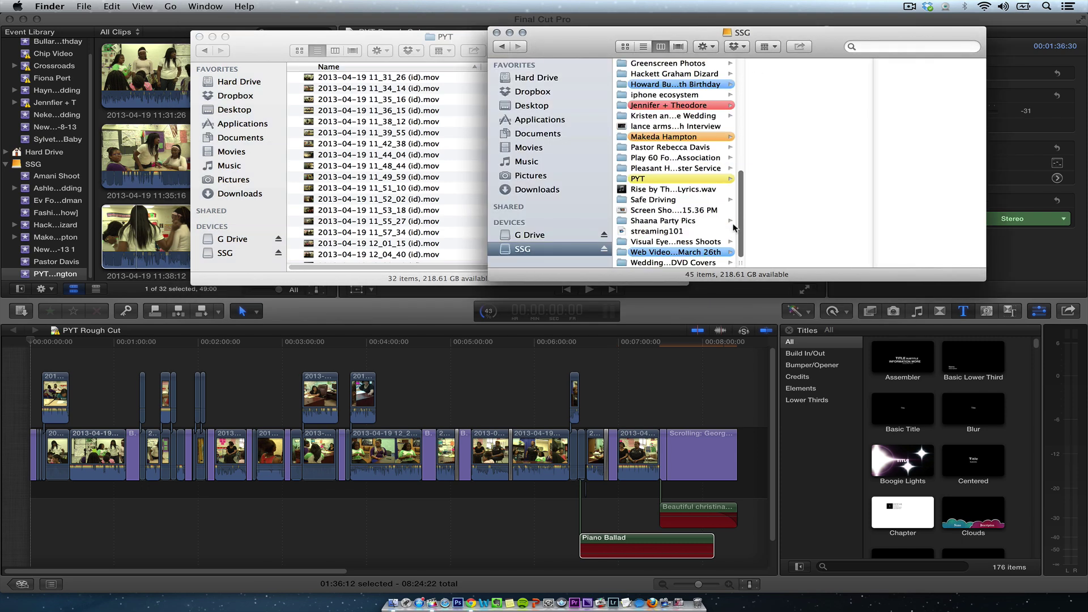
scroll(734, 227, "down", 2)
left_click(565, 339)
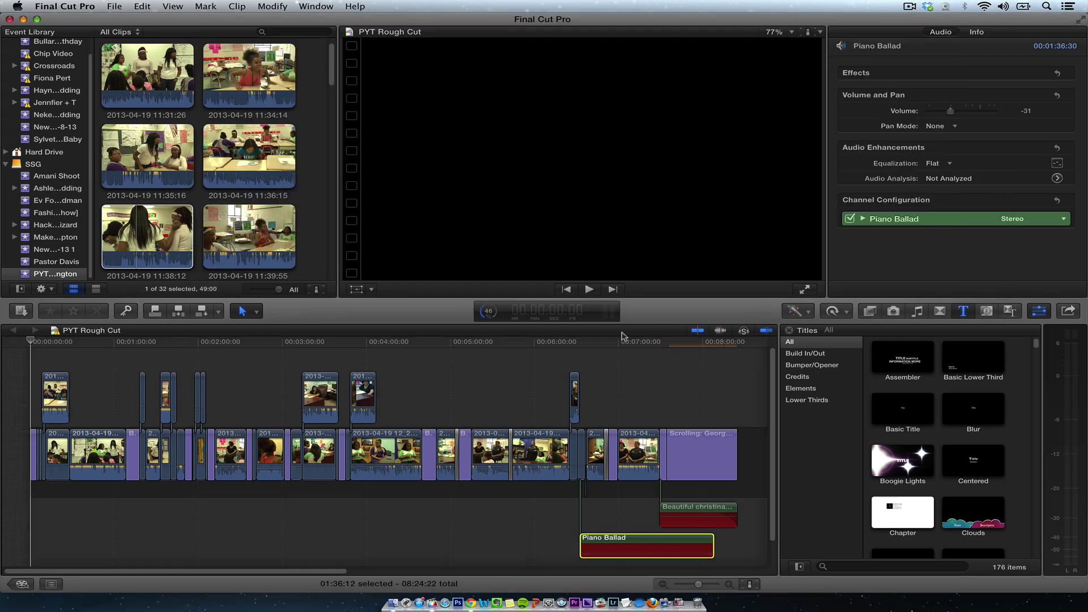
left_click_drag(637, 338, 177, 355)
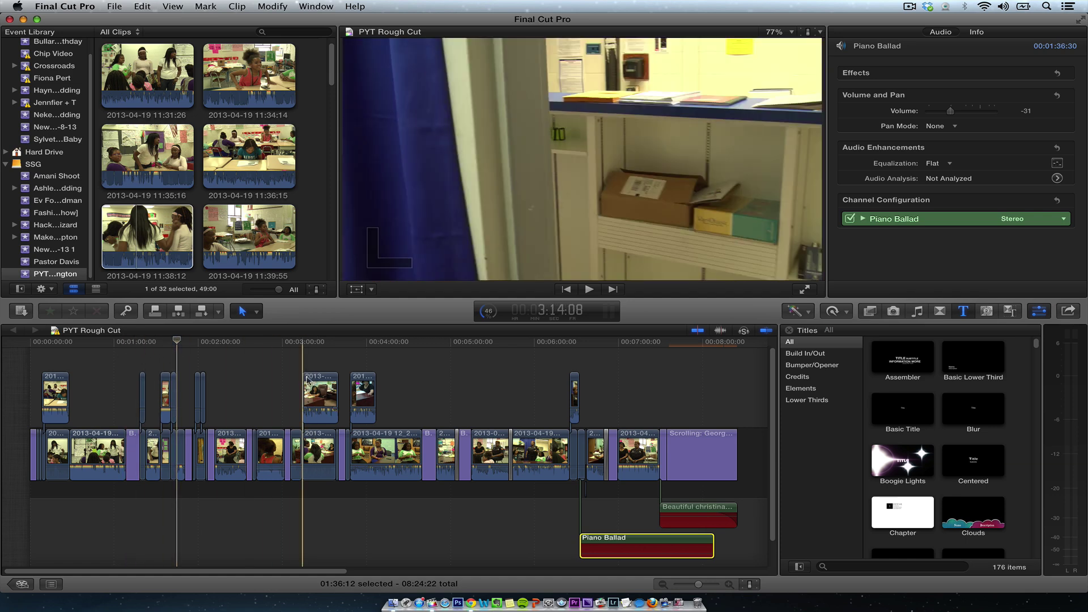
left_click_drag(361, 342, 223, 342)
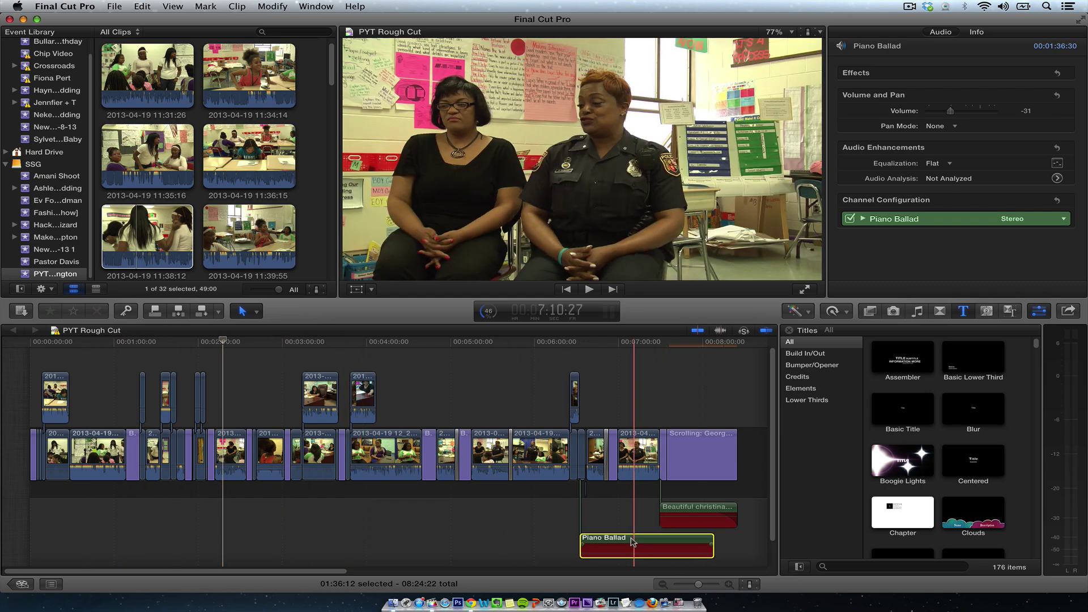
left_click(703, 512)
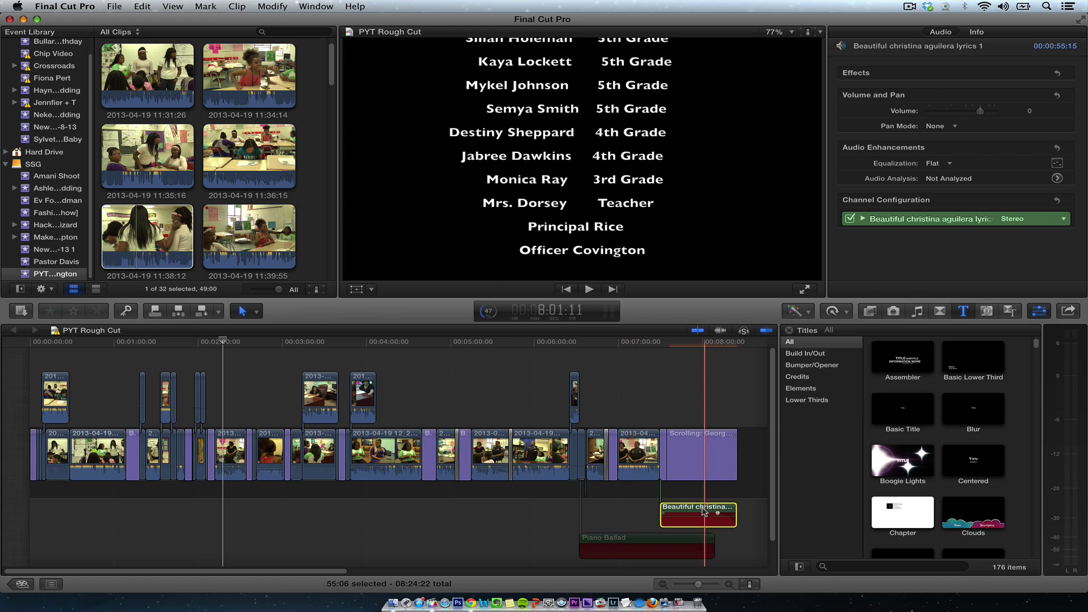
left_click(708, 492)
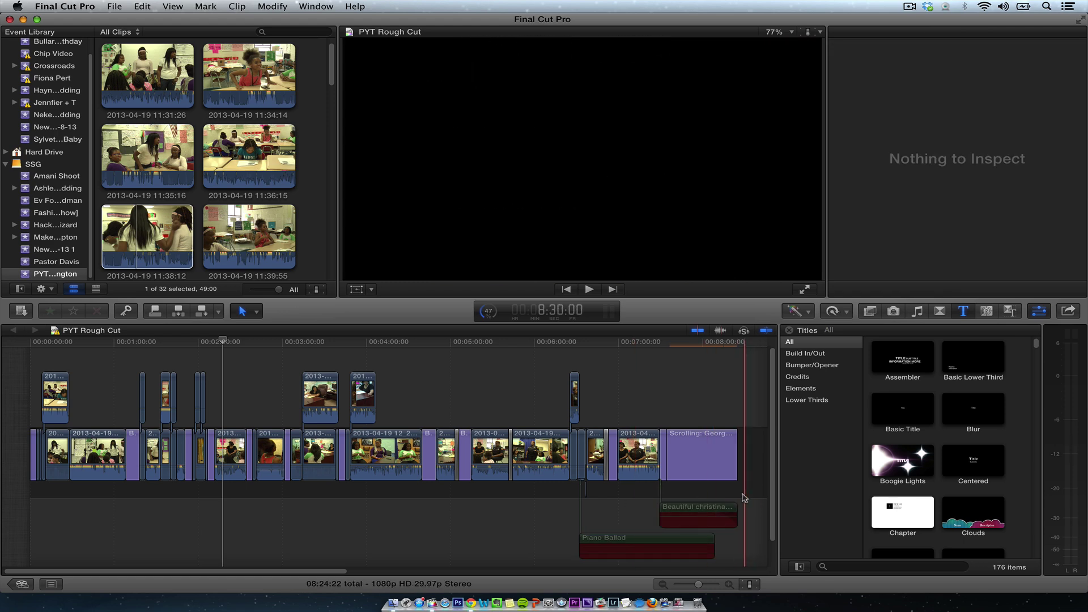